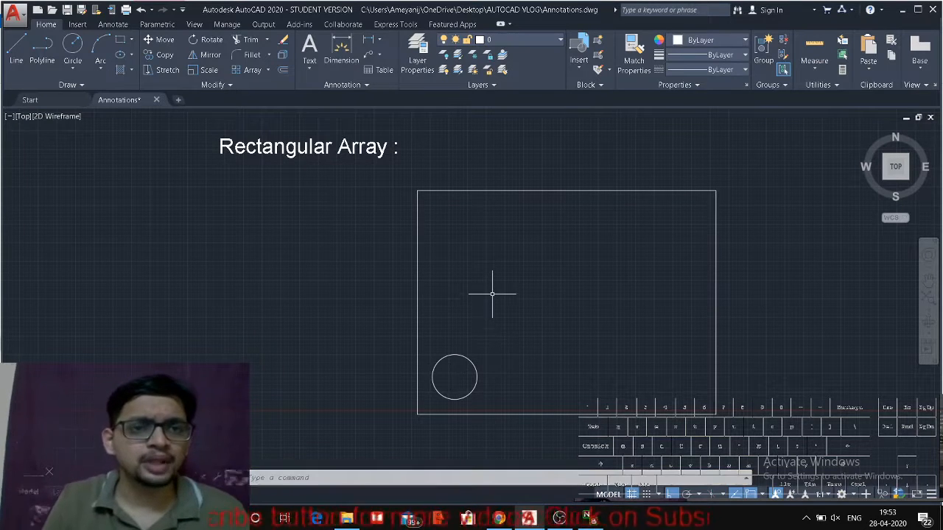
Start a rectangular array of the circle in the lower-left corner of the rectangle.
left_click(270, 75)
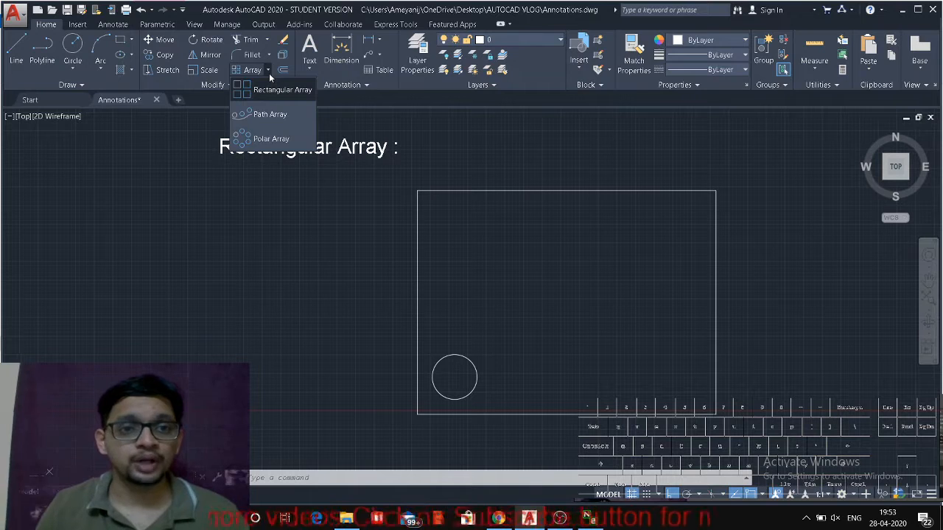
left_click(265, 91)
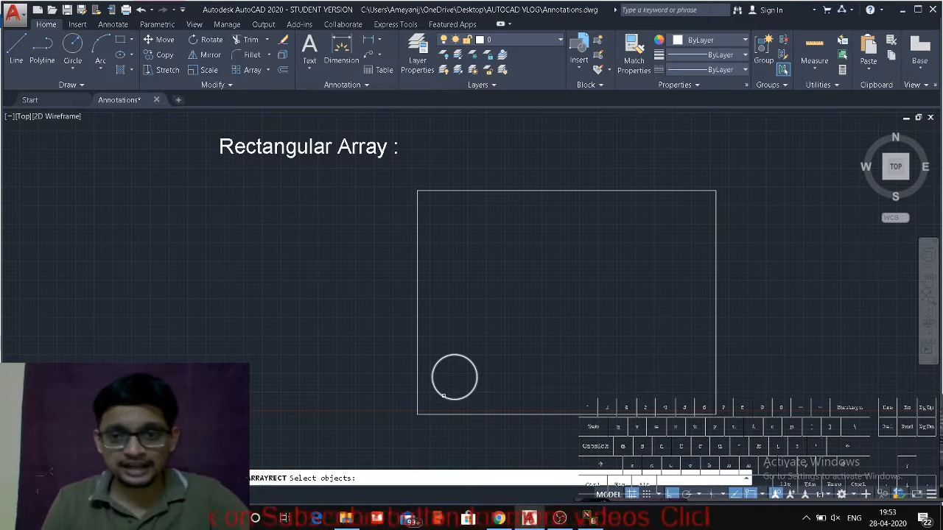
left_click(443, 395)
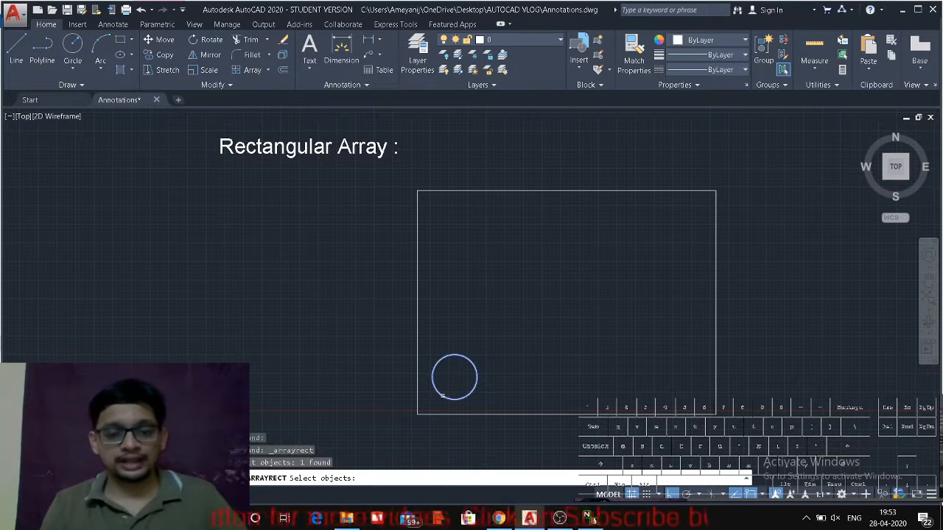
key("Return")
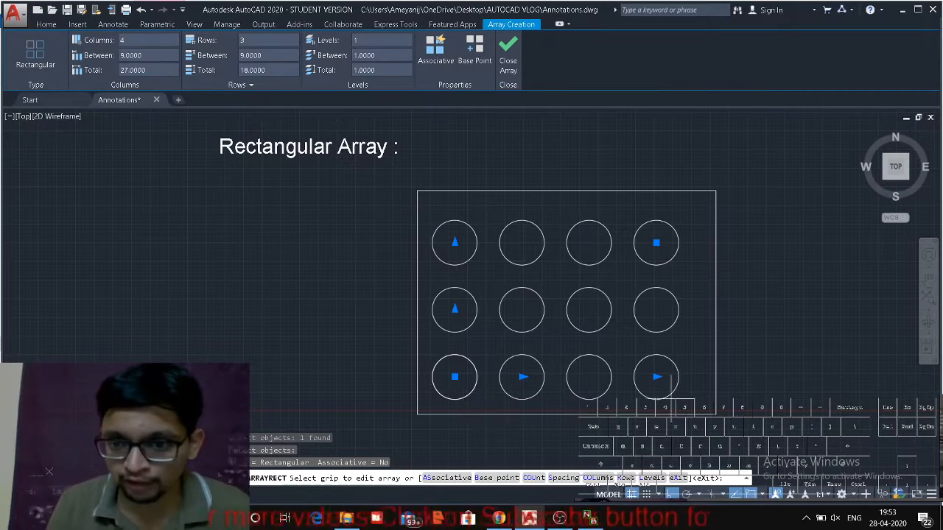
Set the rectangular array to 2 columns and 2 rows.
middle_click_drag(655, 377, 579, 352)
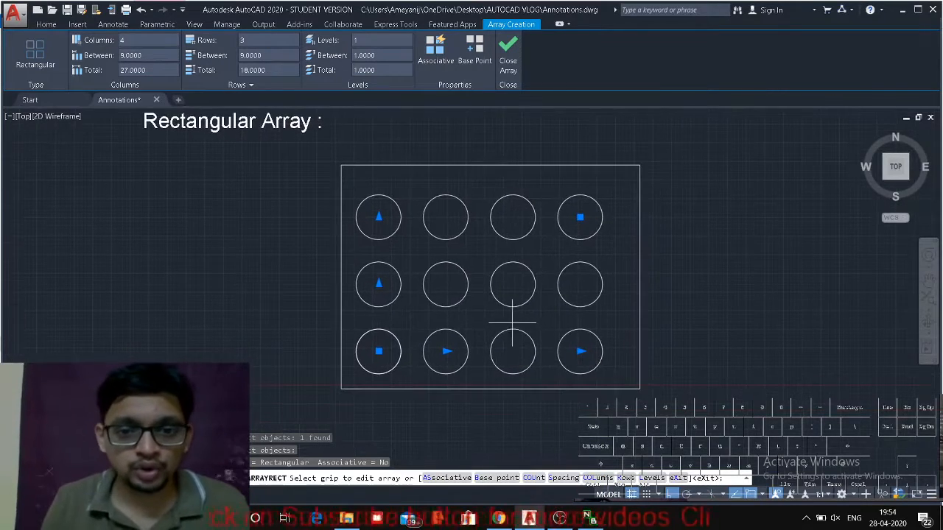
middle_click_drag(512, 322, 516, 319)
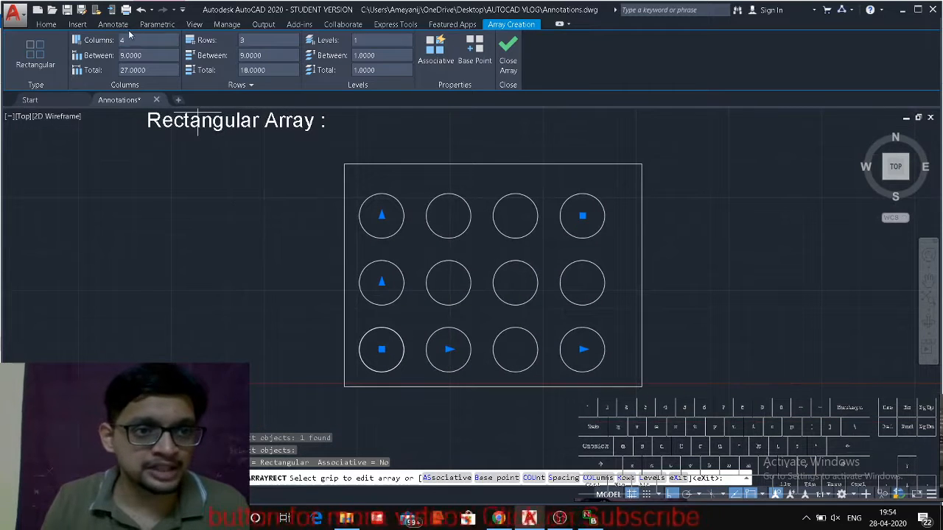
left_click_drag(136, 42, 115, 41)
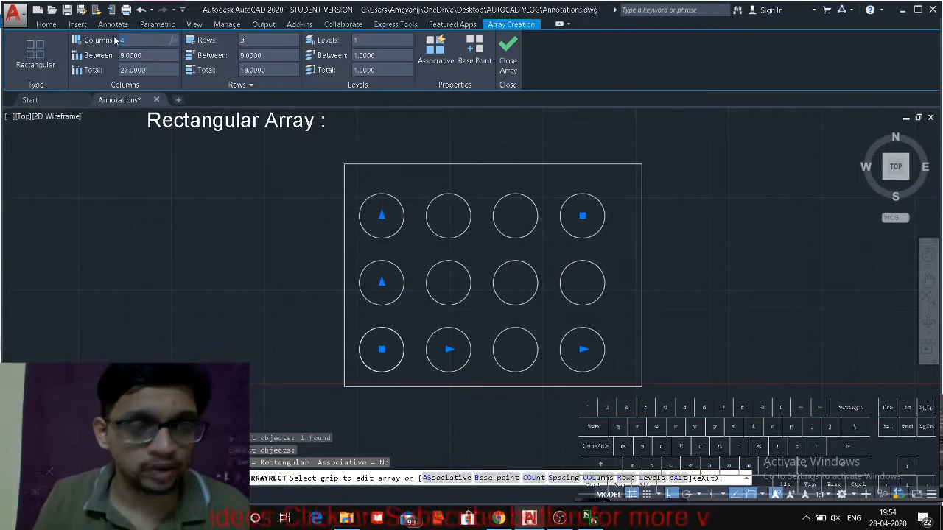
type("2")
key("Return")
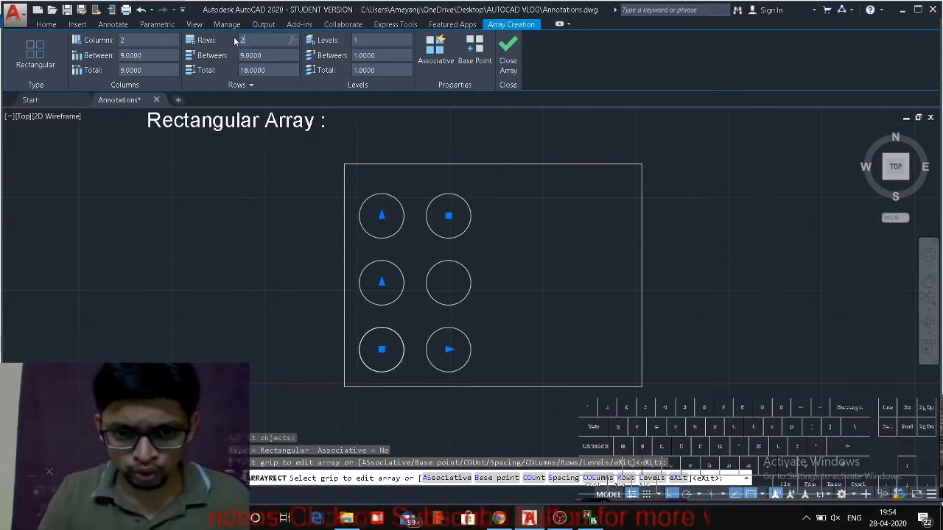
key("Return")
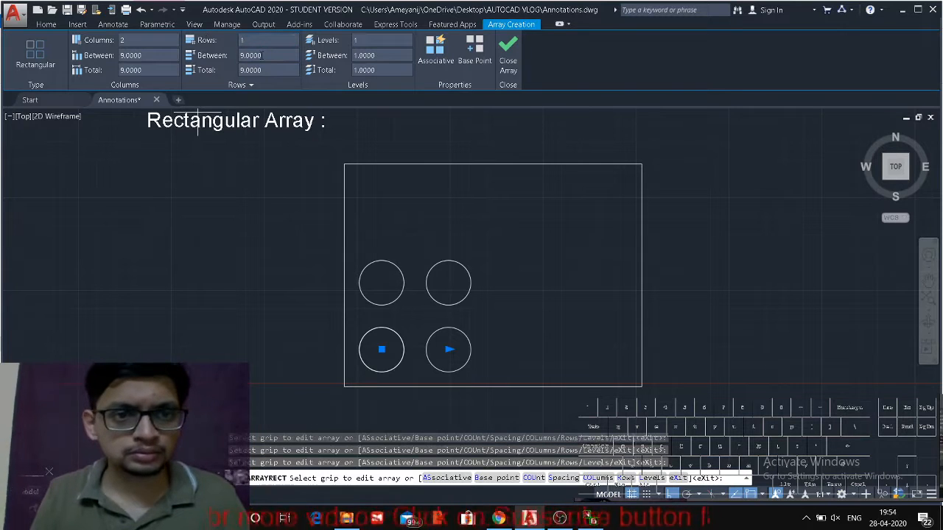
Reduce the array to 1 row, and restore it to 2 rows.
type("1")
key("Return")
type("2")
key("Return")
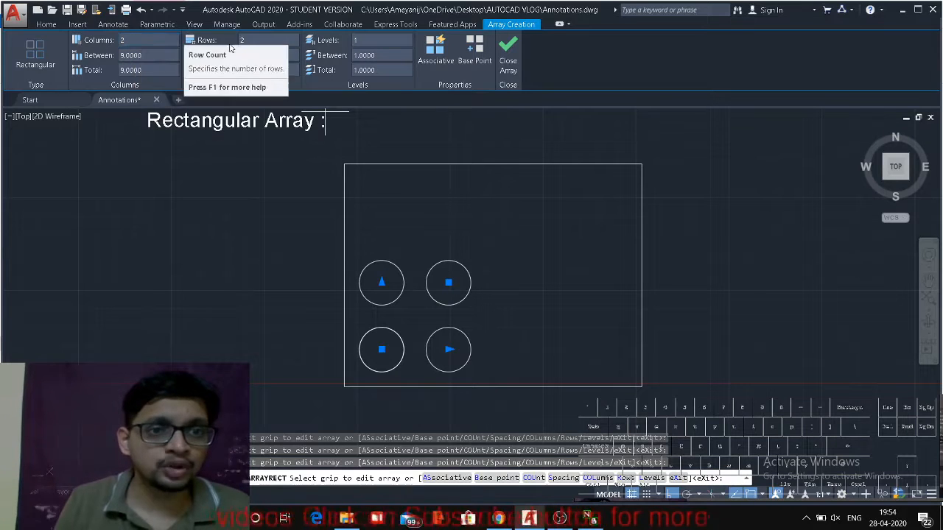
Reduce the array to 1 row and 1 column.
type("1")
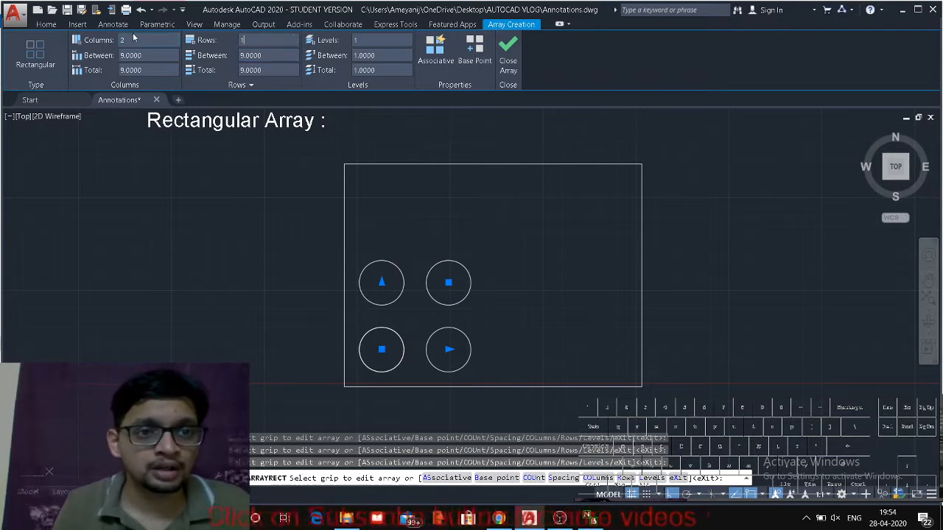
key("Return")
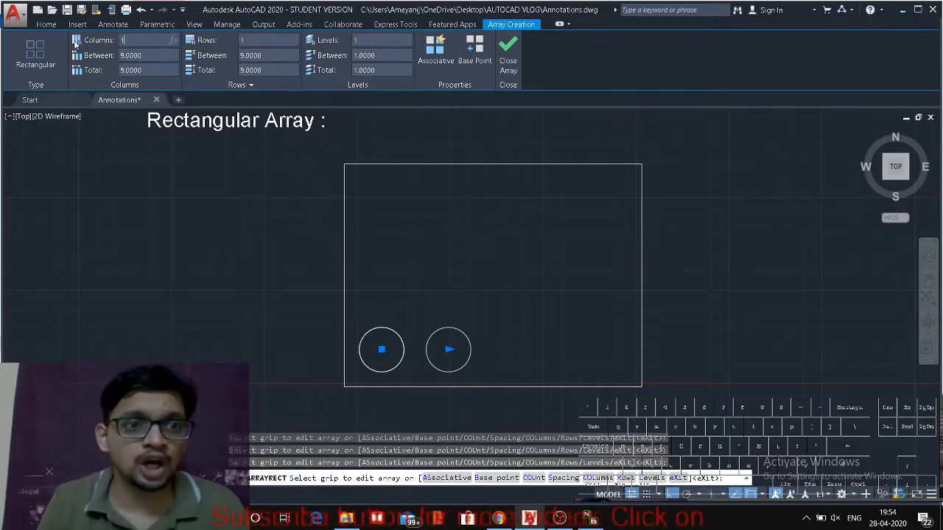
key("Return")
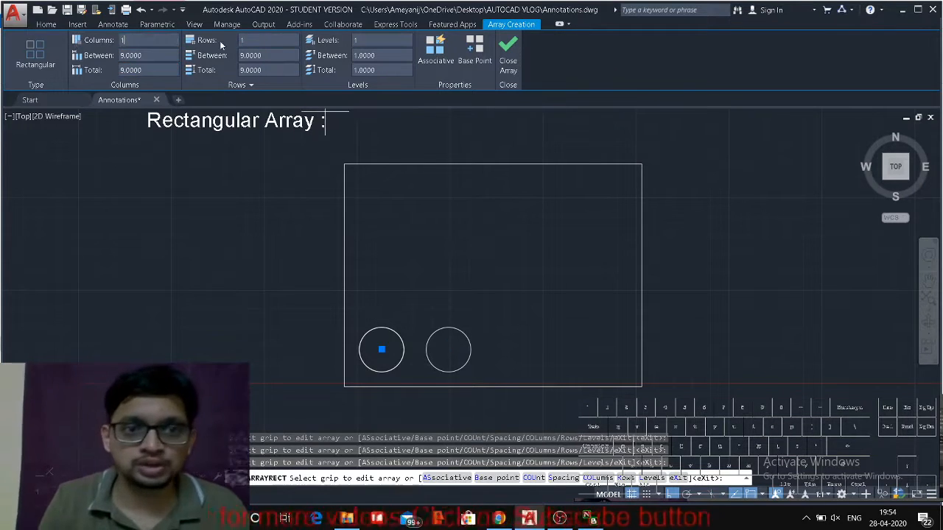
Increase the array's row count to 2 and its column count to 2.
left_click(240, 42)
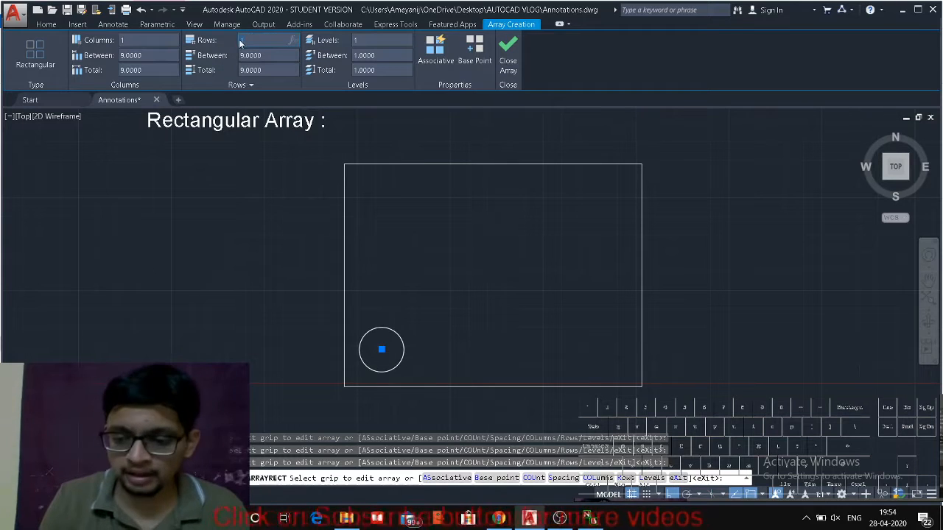
type("2")
key("Return")
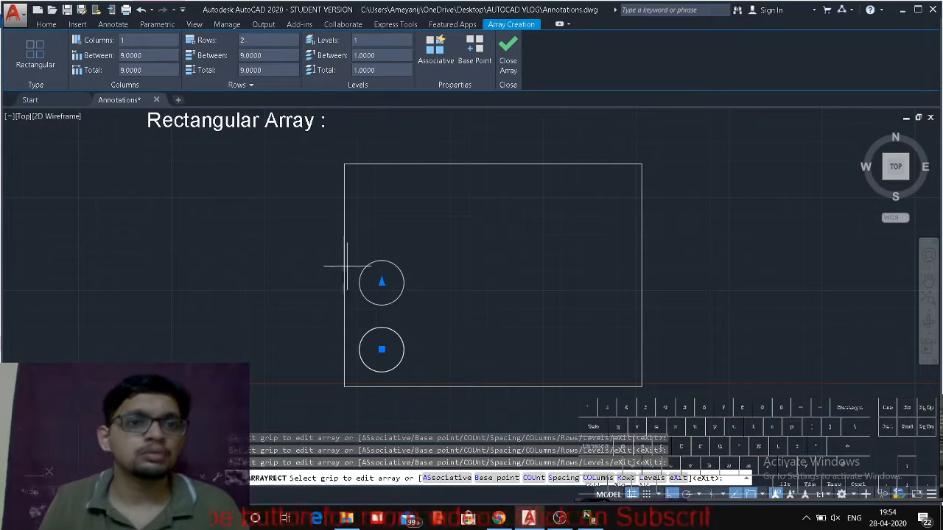
left_click(103, 42)
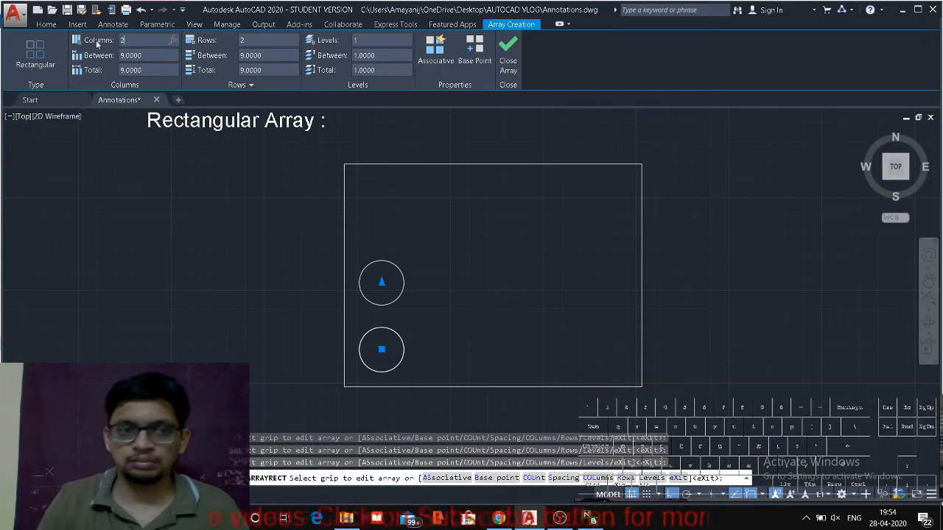
key("Return")
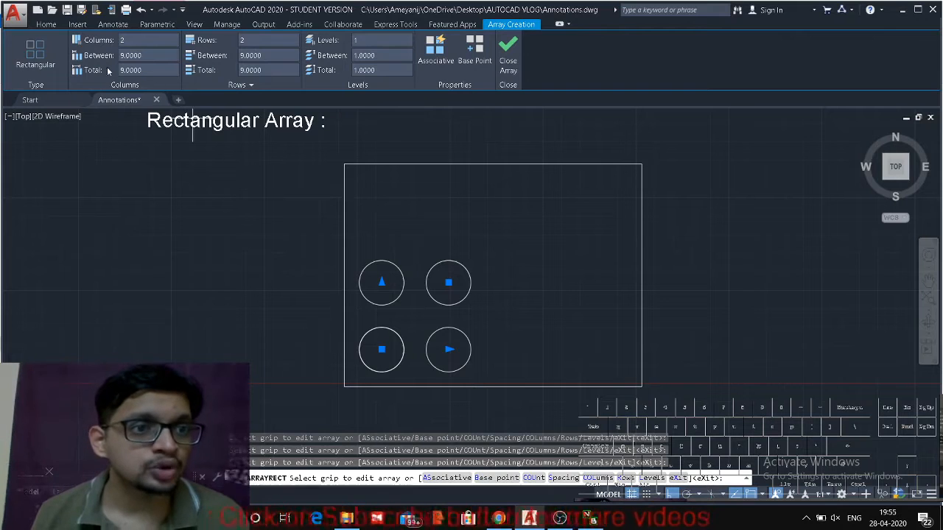
Set the spacing between the array's columns to 15 and between its rows to 15.
key("ctrl")
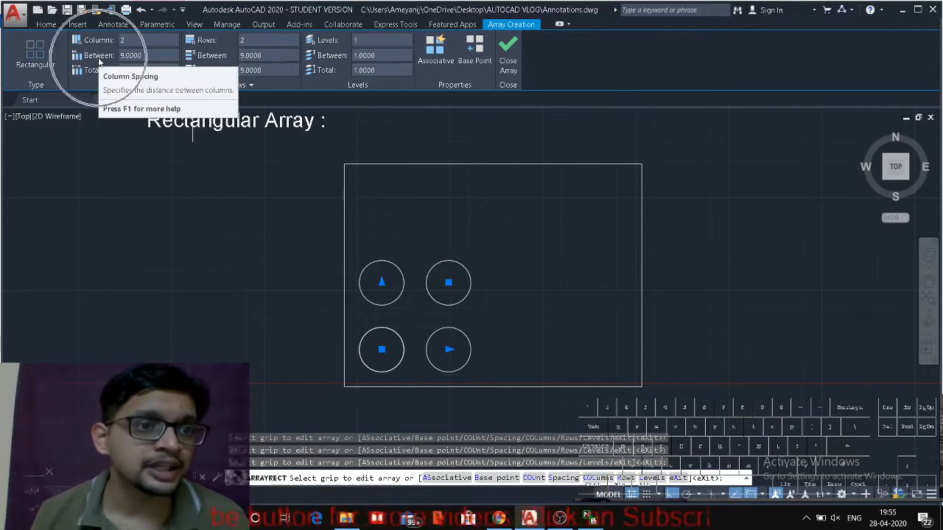
left_click_drag(142, 56, 110, 55)
type("15")
key("Return")
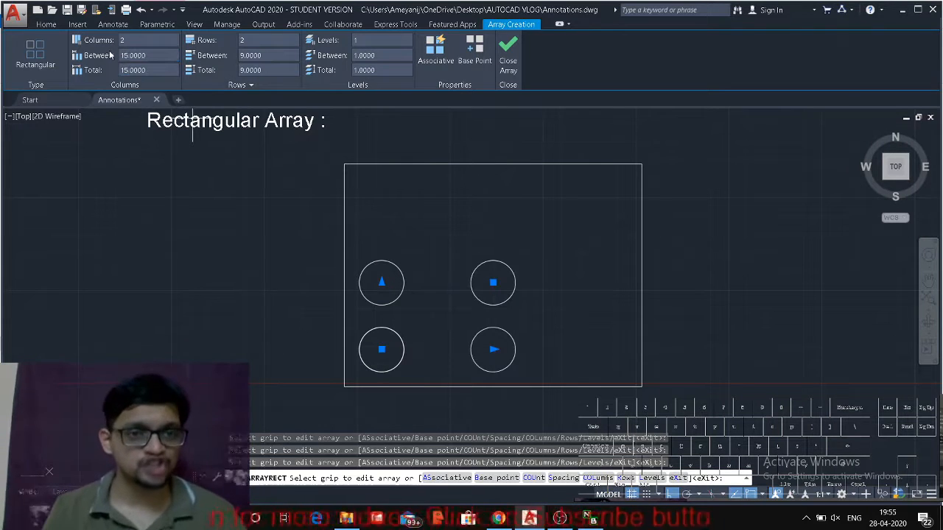
left_click_drag(262, 56, 226, 55)
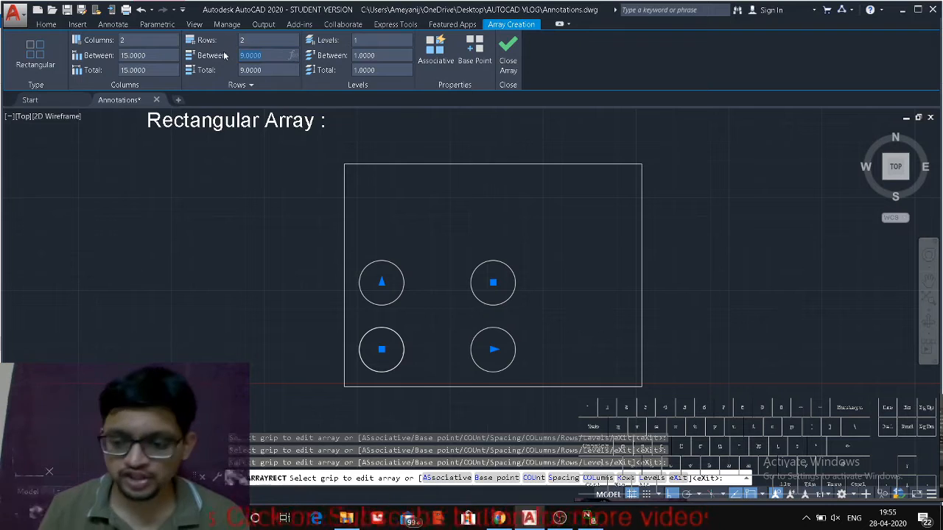
type("15")
key("Return")
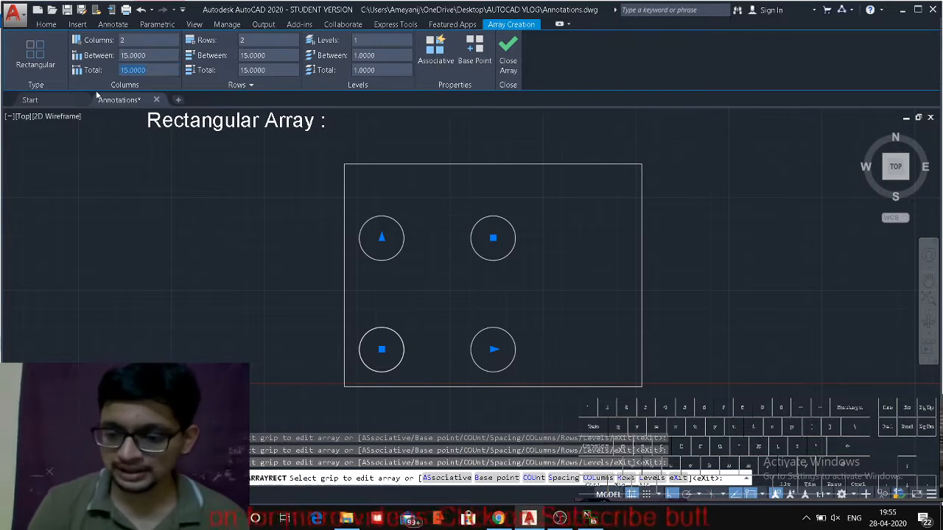
Set the total distance across the array's two columns to 40.
type("40")
key("Return")
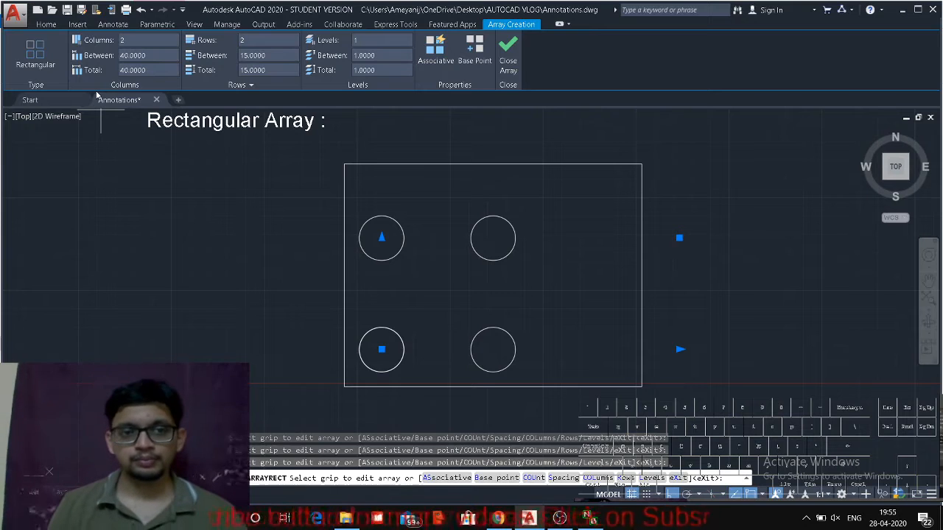
left_click(151, 69)
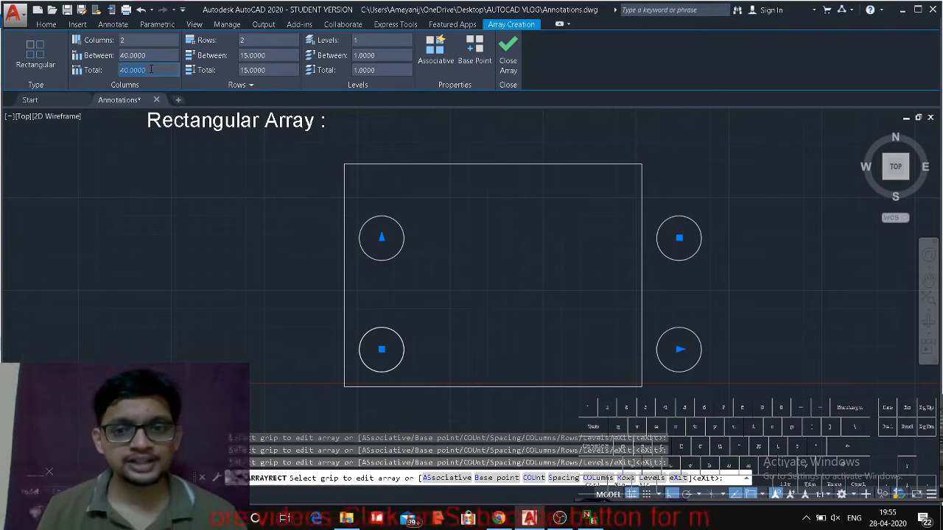
Increase the array to 3 columns and set the total column distance to 40.
left_click(133, 39)
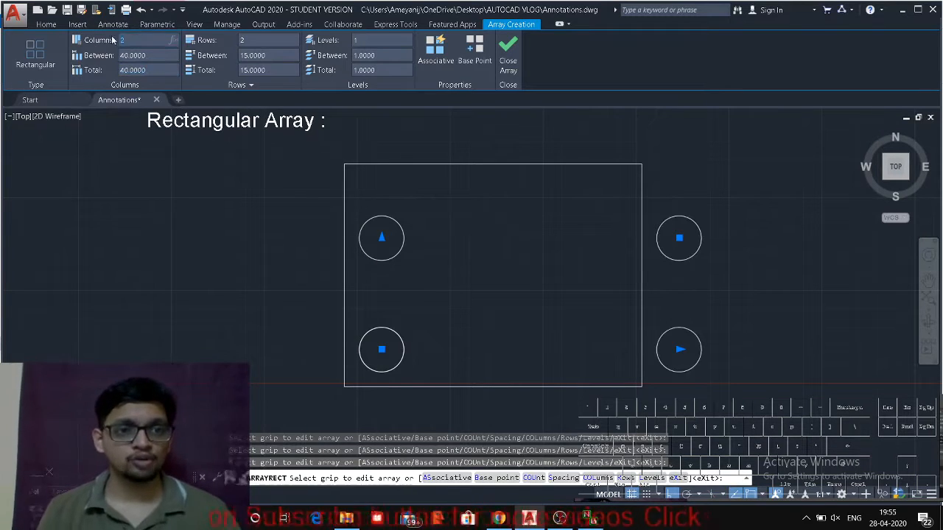
type("3")
key("Return")
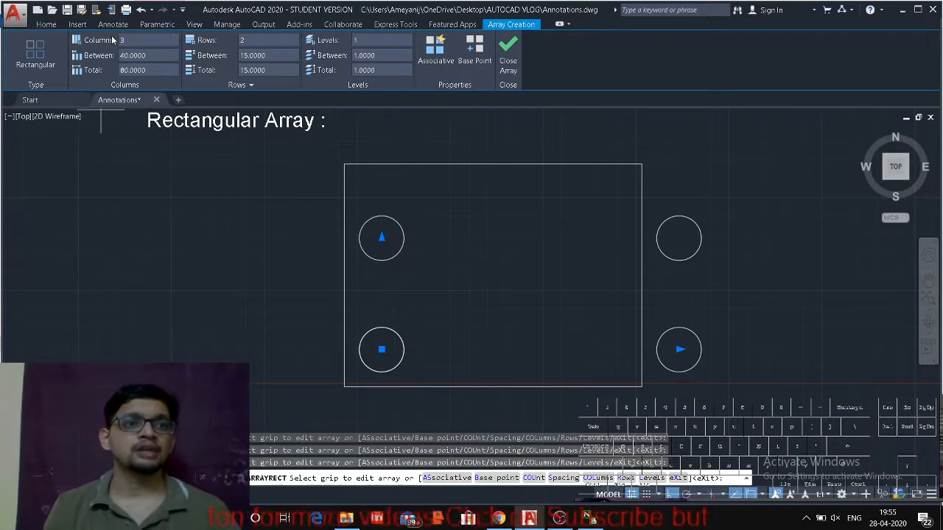
left_click(121, 69)
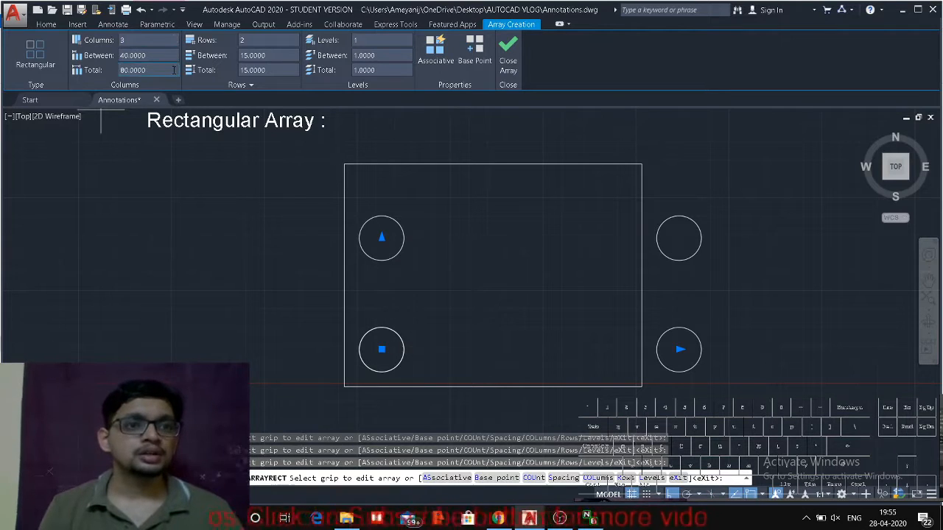
type("40")
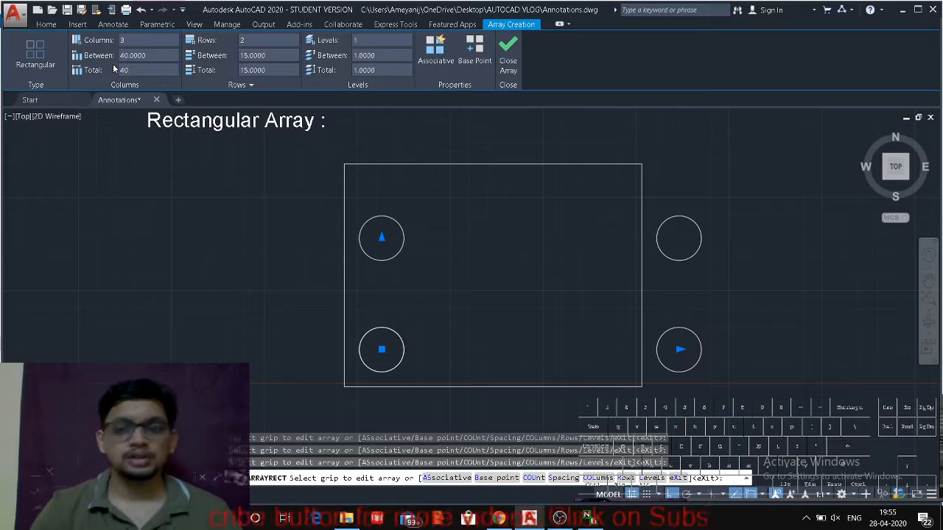
key("Return")
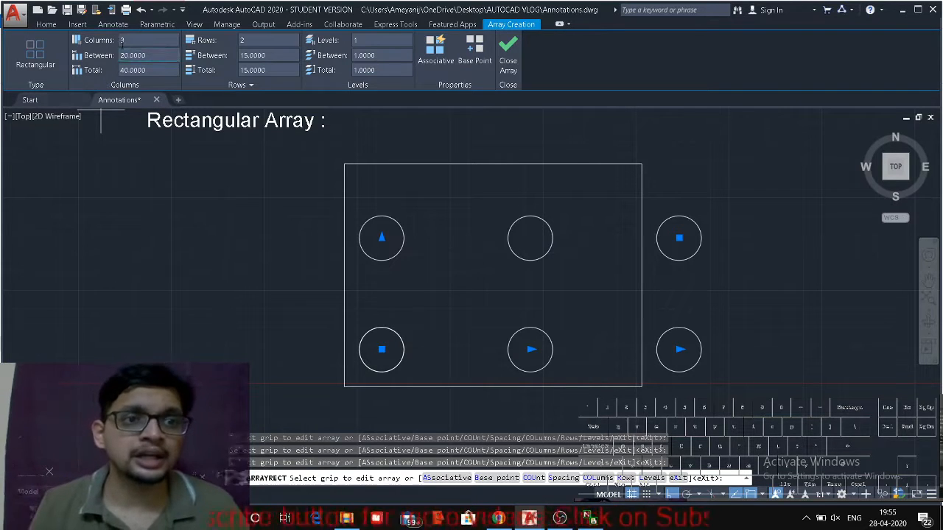
Set the spacing between the array's columns to 35.
left_click(125, 58)
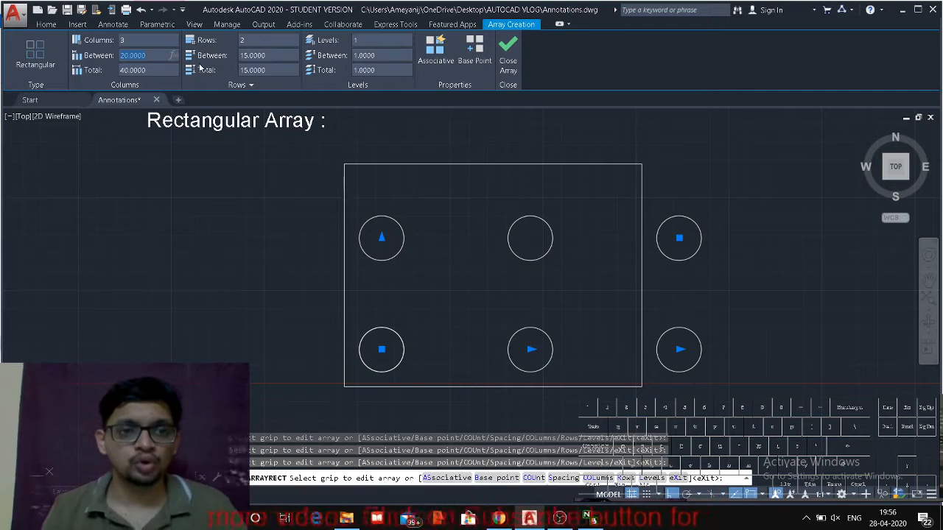
left_click(151, 56)
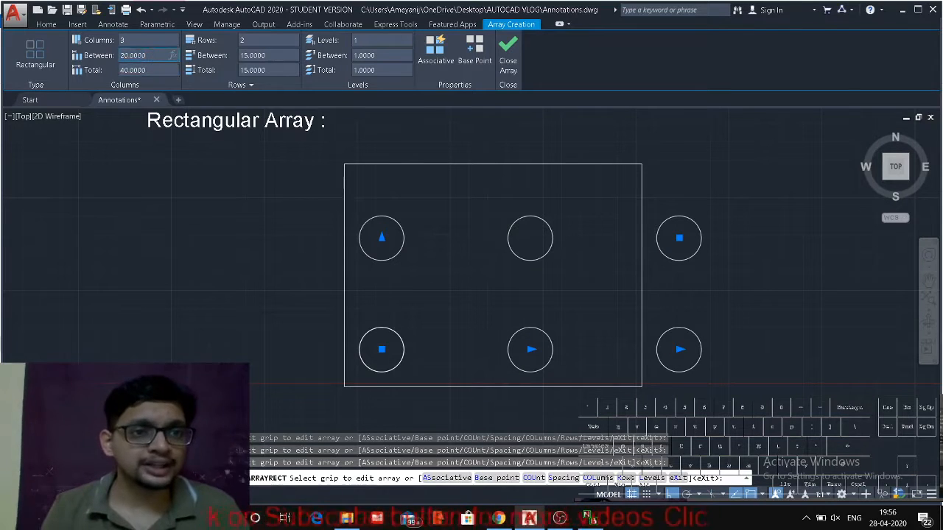
left_click_drag(147, 56, 112, 56)
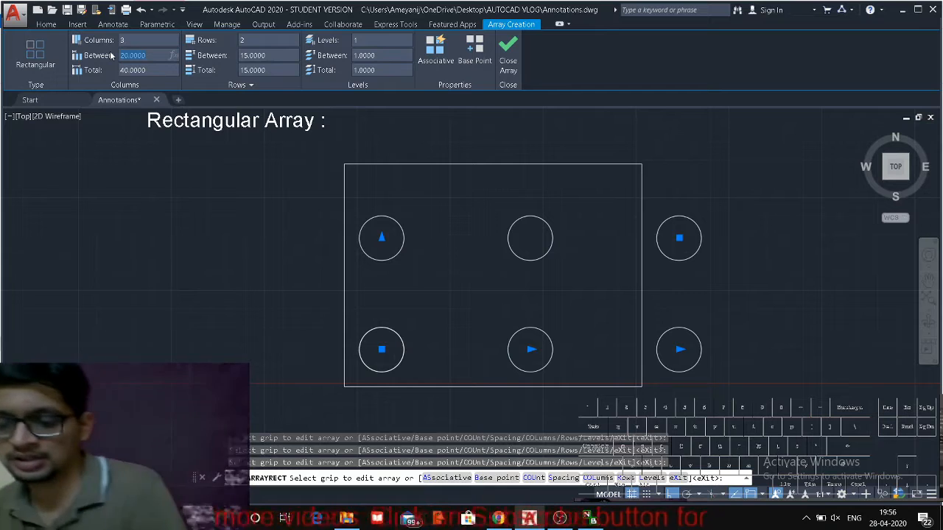
type("43")
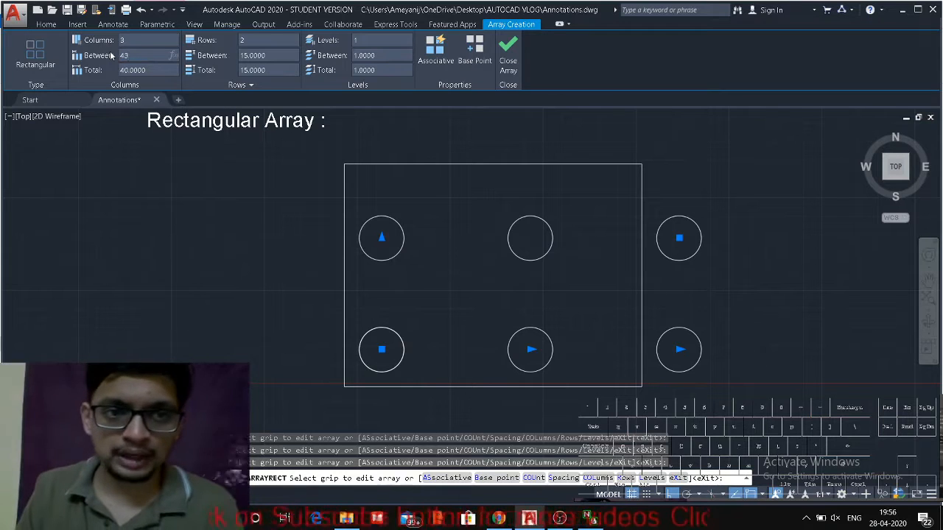
key("BackSpace")
key("BackSpace")
type("35")
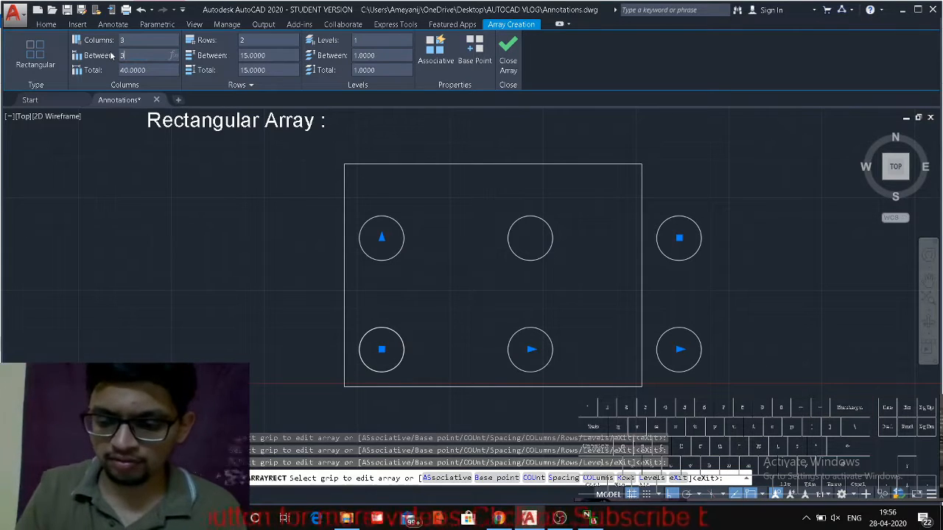
key("Return")
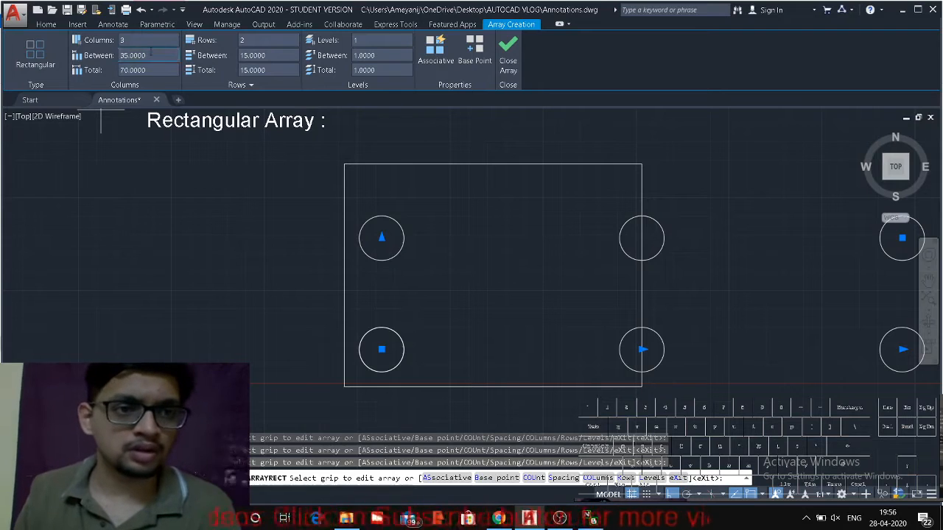
Set the spacing between the array's columns to 30.
left_click(132, 54)
type("0")
key("Return")
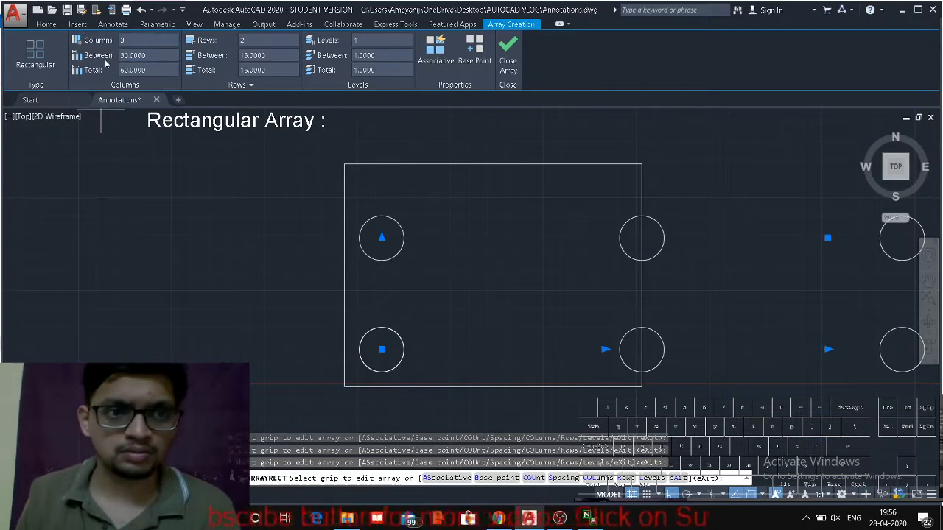
Reduce the array to 2 columns and set the spacing between its rows to 20.
left_click(143, 41)
type("2")
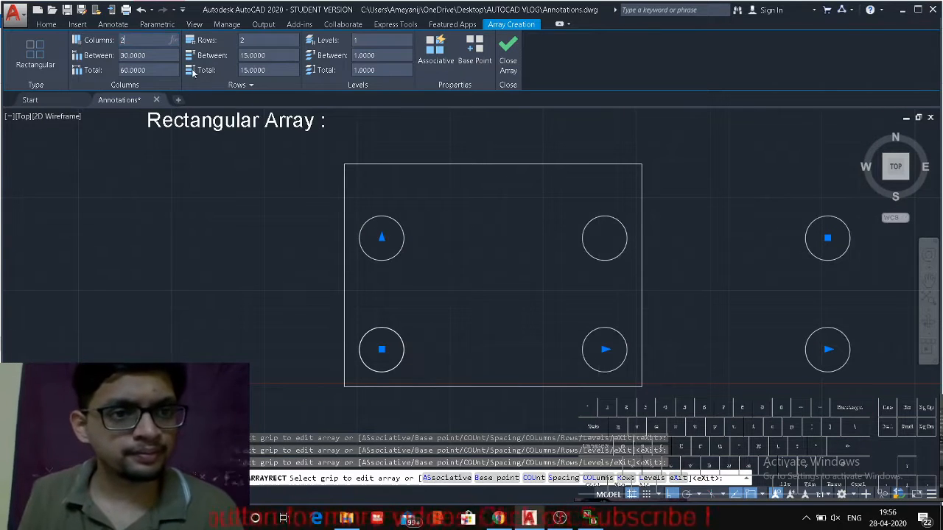
key("Return")
left_click(247, 56)
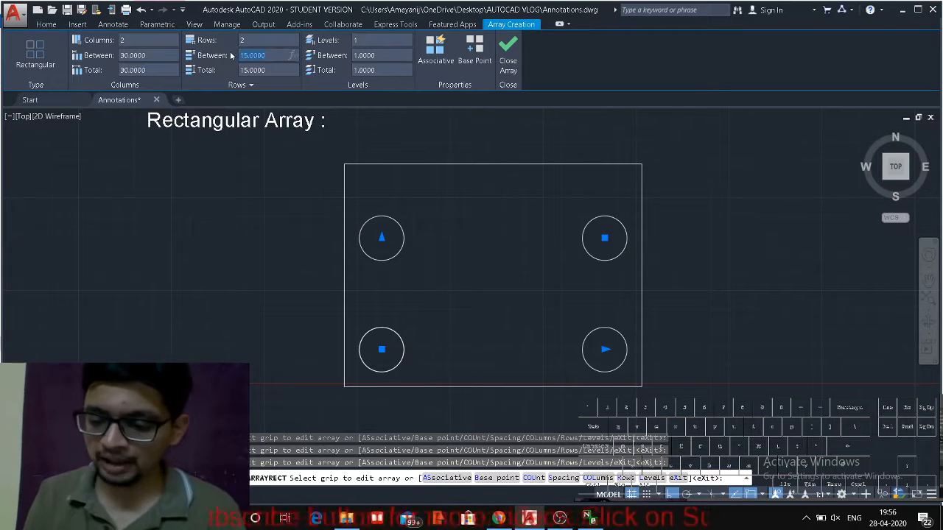
type("20")
key("Return")
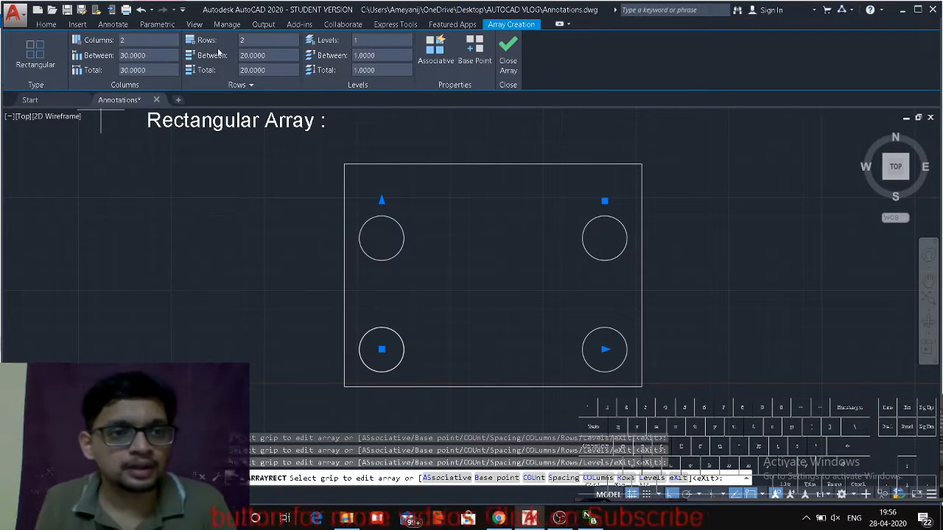
left_click(143, 55)
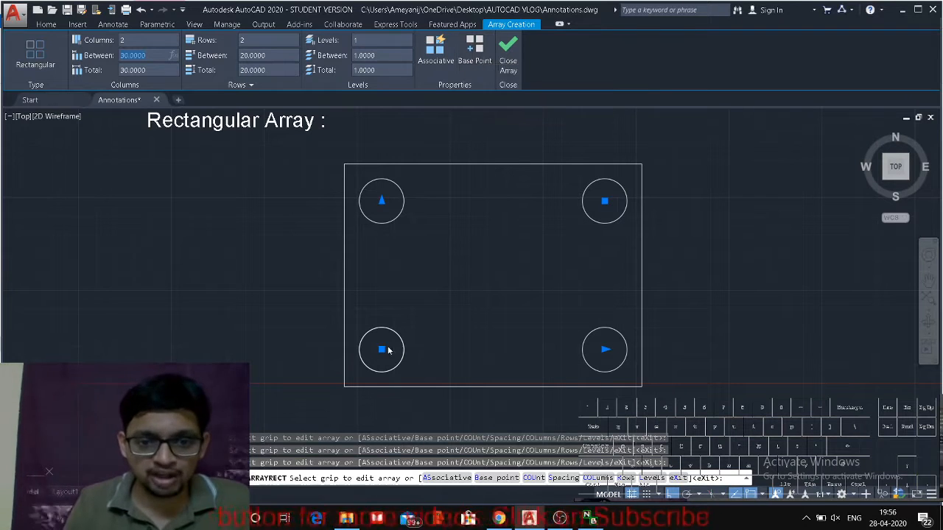
Set the array's base point at the rectangle's lower-left corner.
left_click(484, 64)
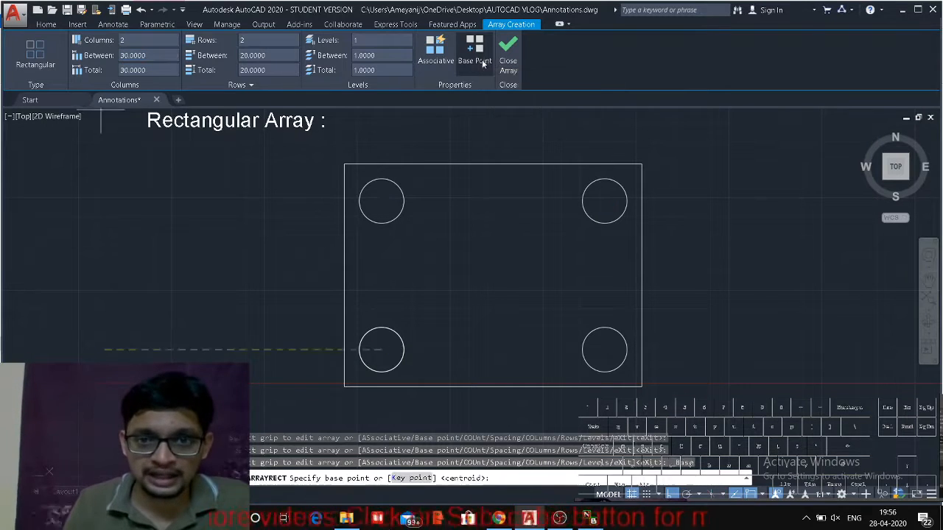
left_click(344, 386)
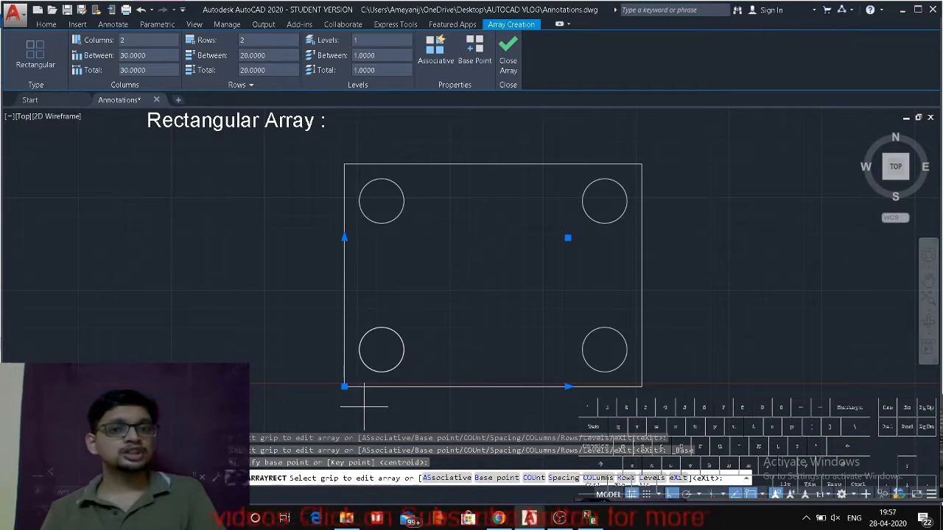
Set the array's base point at the centre of the lower-left circle and finish the array.
left_click(474, 53)
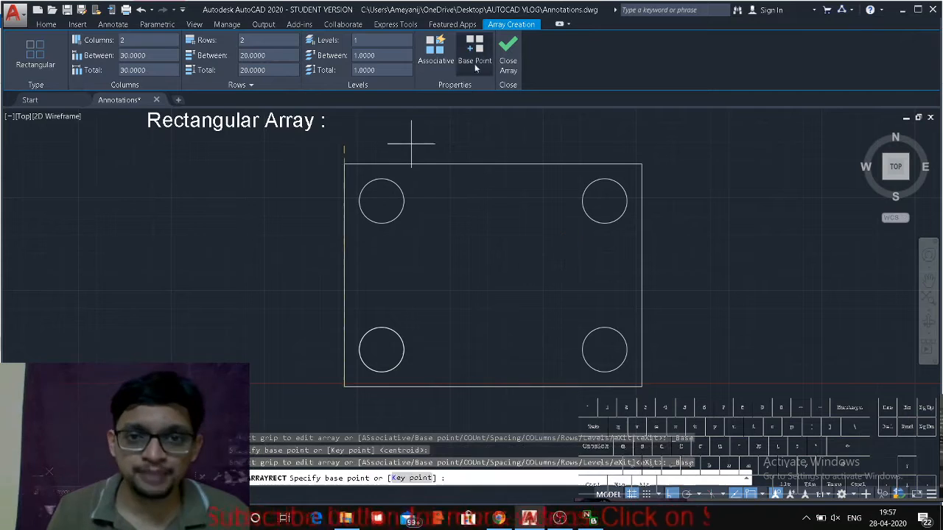
left_click(381, 350)
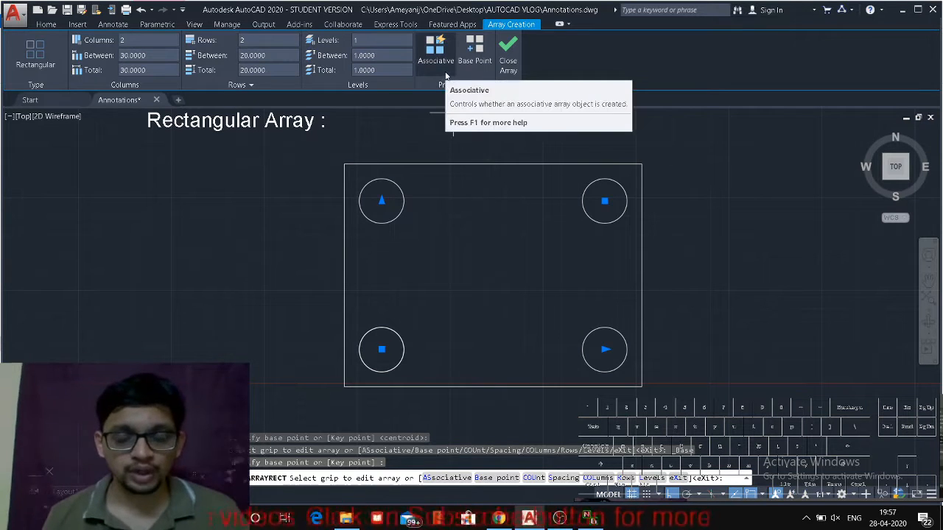
left_click(518, 71)
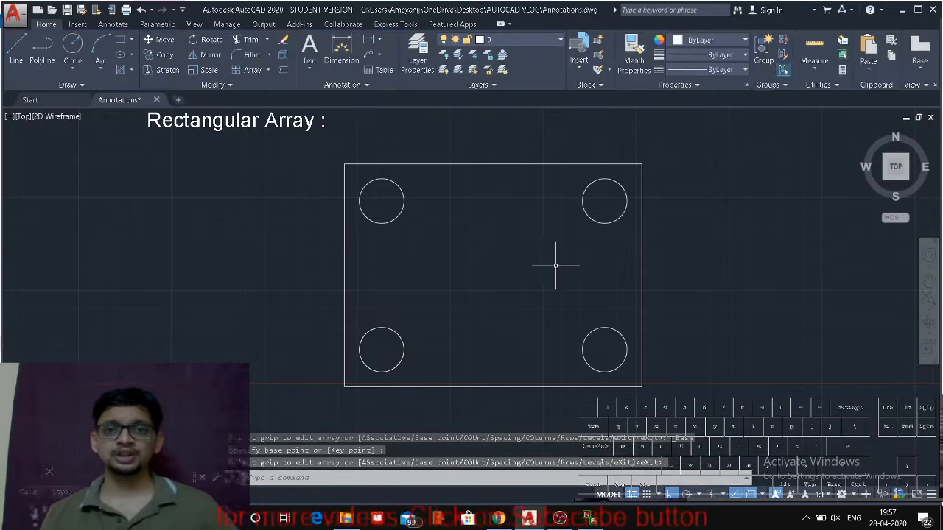
Select the arrayed circles one by one to check whether they are separate objects, and undo the array.
left_click(402, 357)
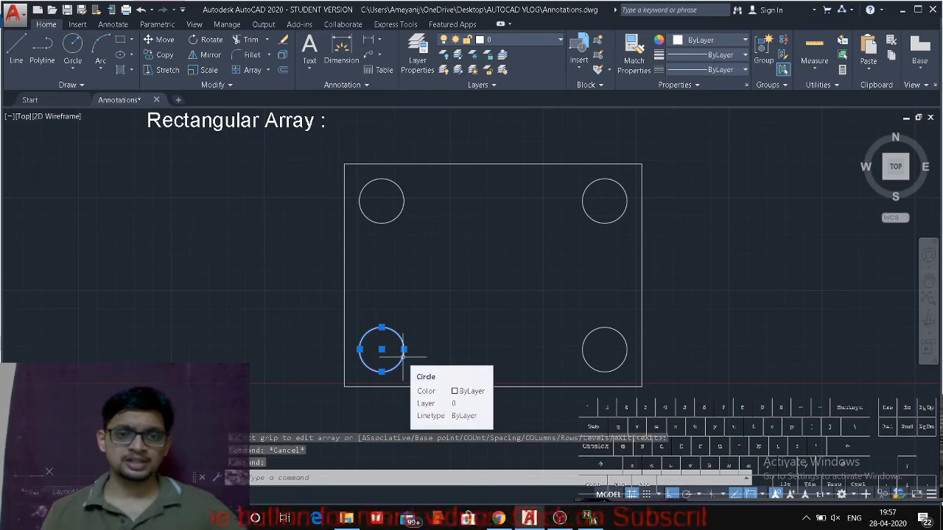
left_click(398, 214)
left_click(598, 222)
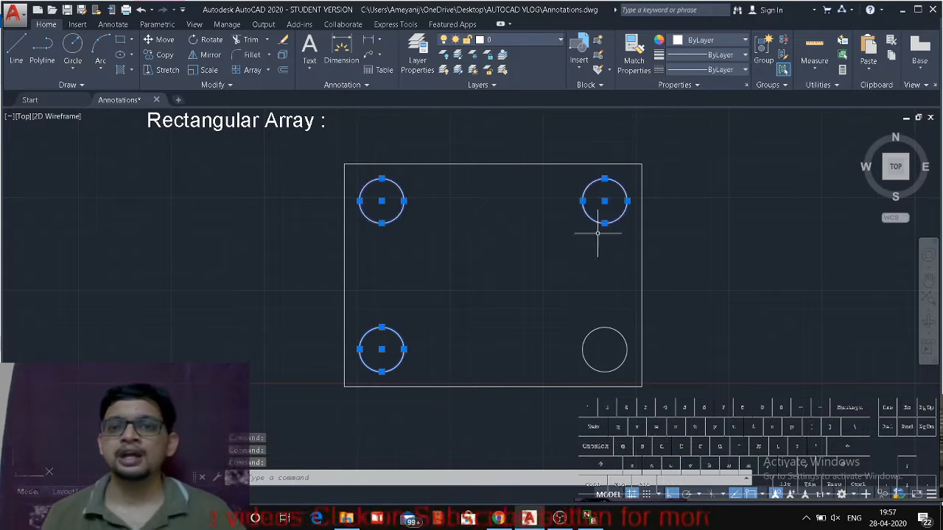
left_click(614, 328)
key("Escape")
key("Escape")
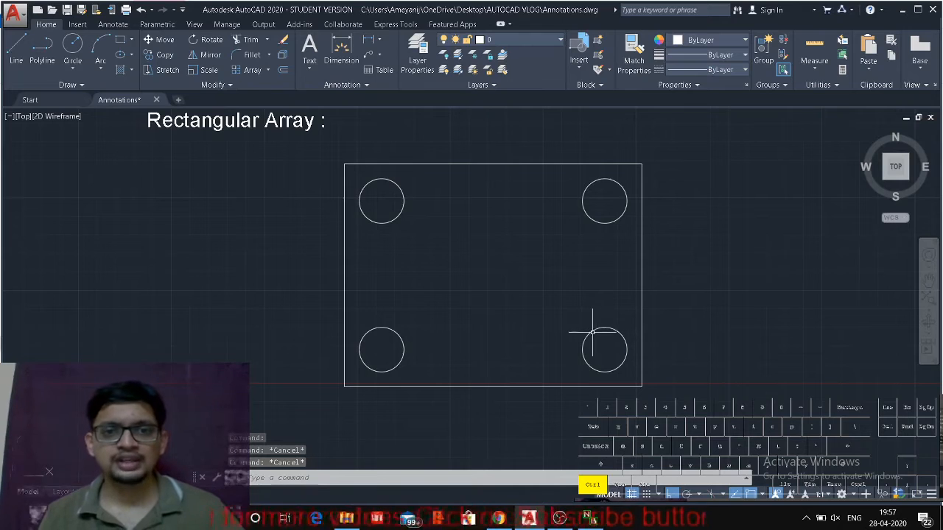
key("ctrl+z")
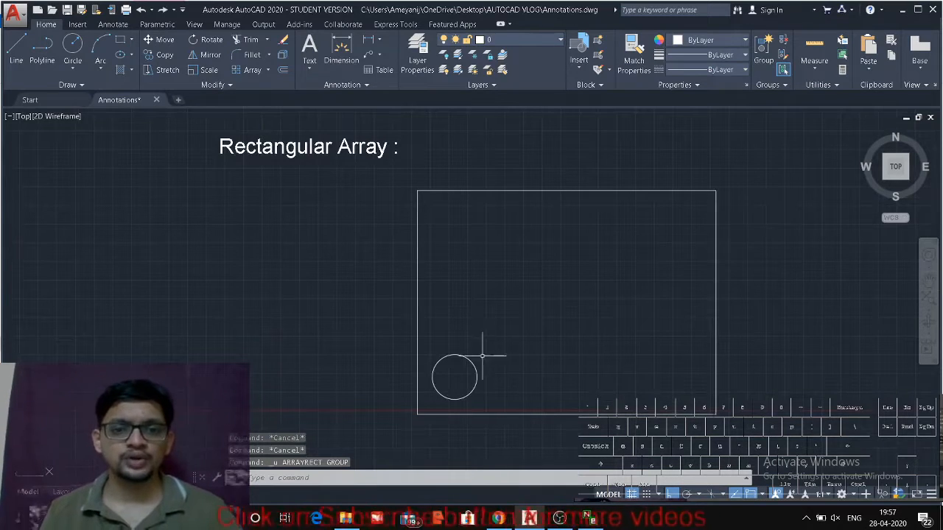
type("a")
key("Return")
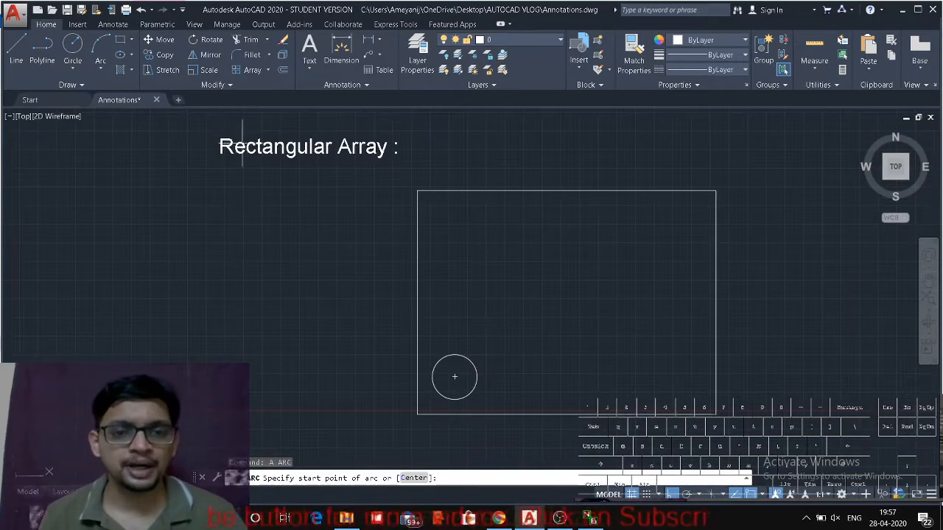
key("Escape")
type("ar")
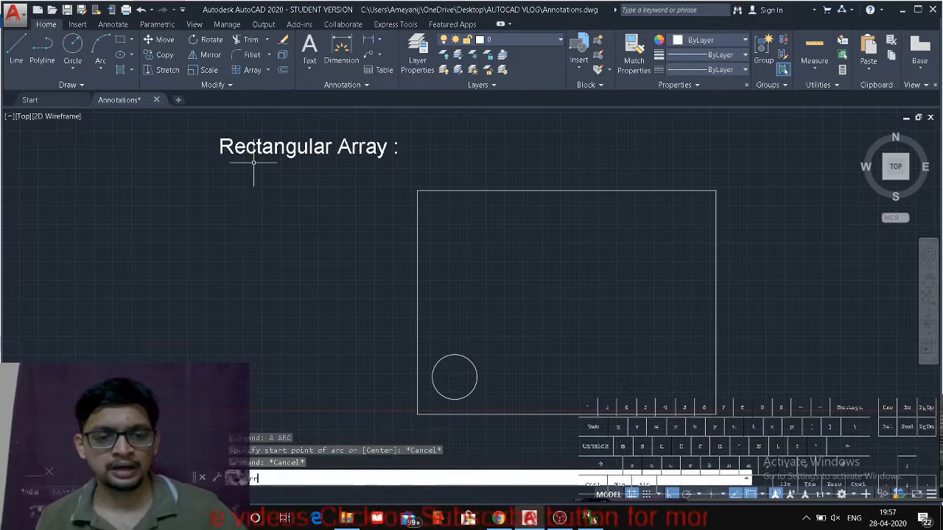
type("r")
key("Return")
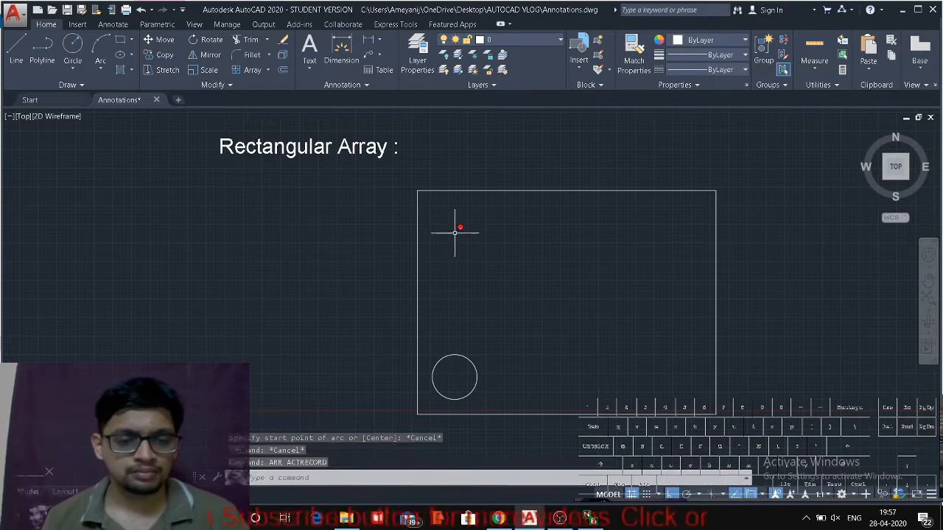
Start a rectangular array of the circle inside the rectangle with 2 columns and 2 rows.
left_click(250, 69)
left_click(464, 357)
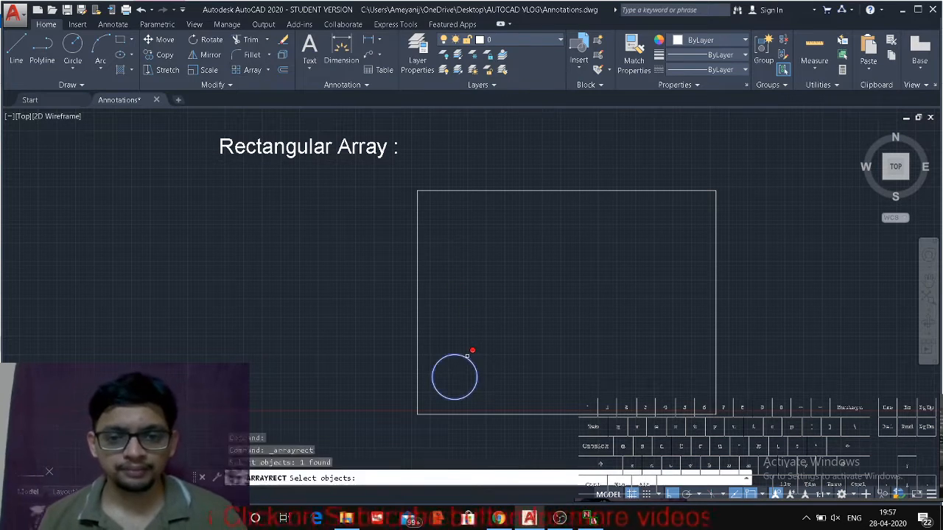
key("Return")
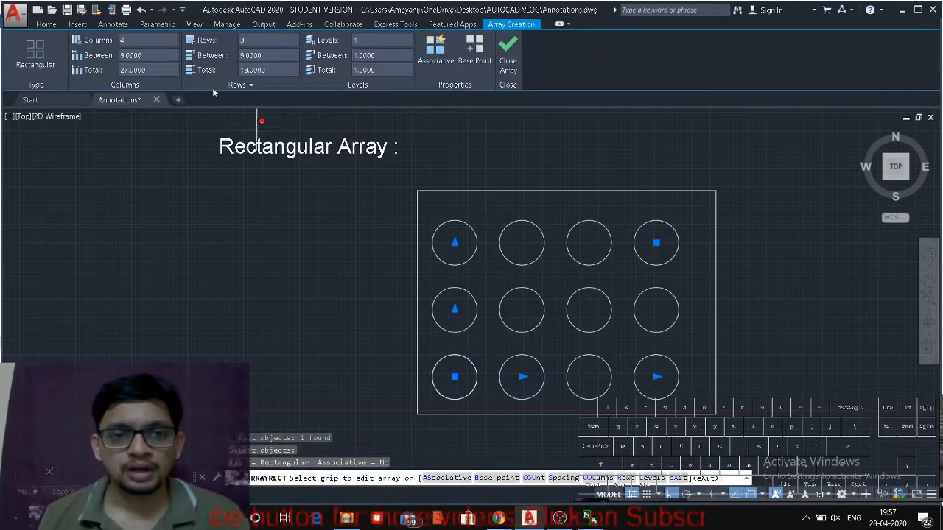
left_click(122, 40)
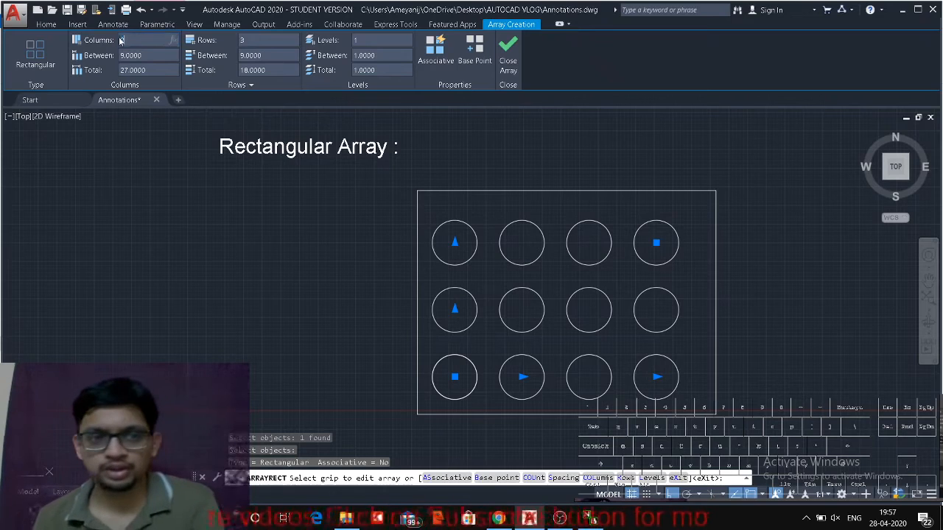
type("2")
key("Return")
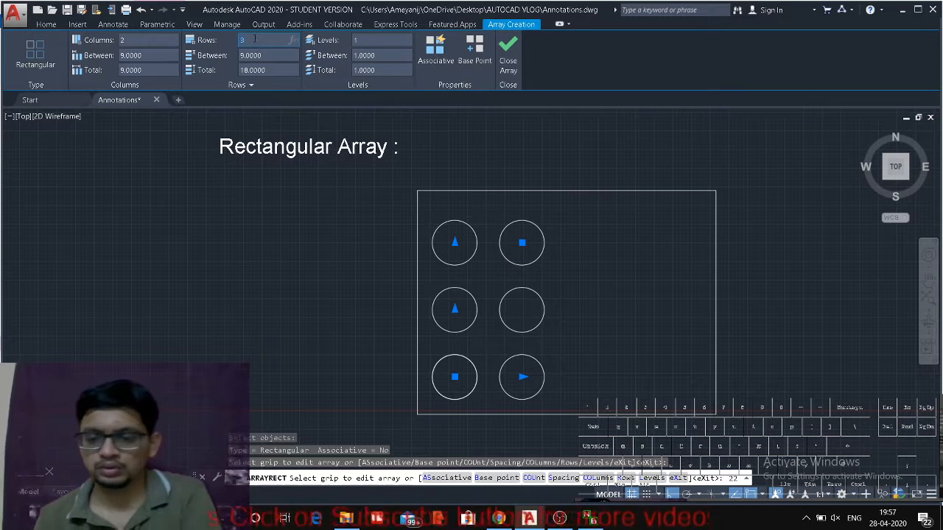
left_click(254, 40)
type("2")
key("Return")
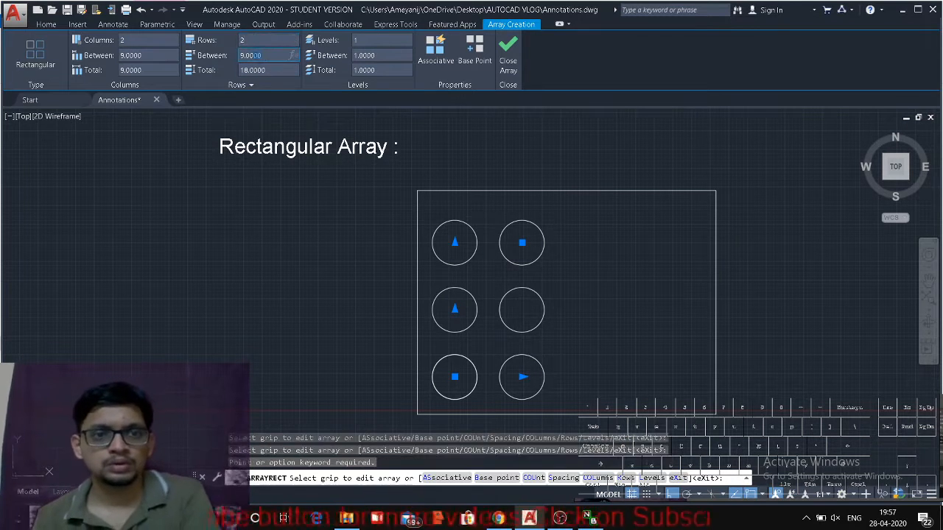
Set the array's row spacing to 20 and its column spacing to 30.
type("3")
key("BackSpace")
type("20")
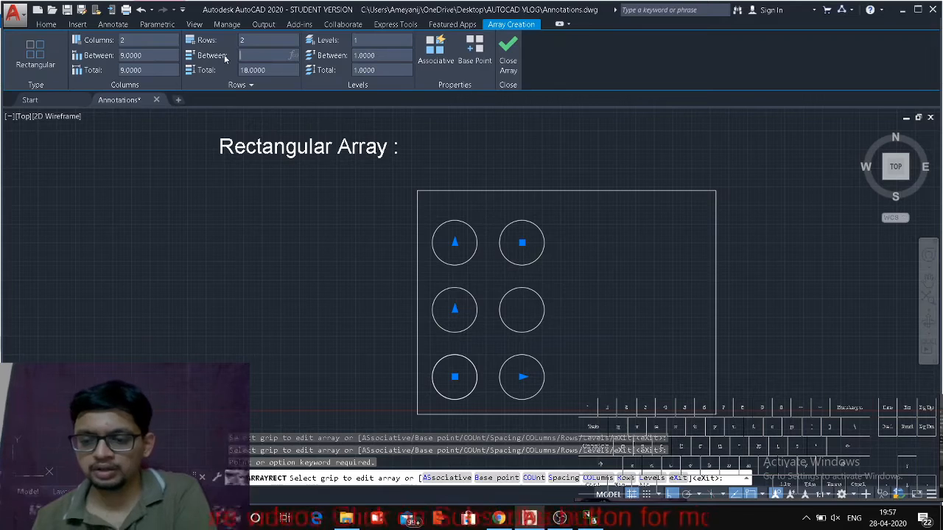
left_click(173, 55)
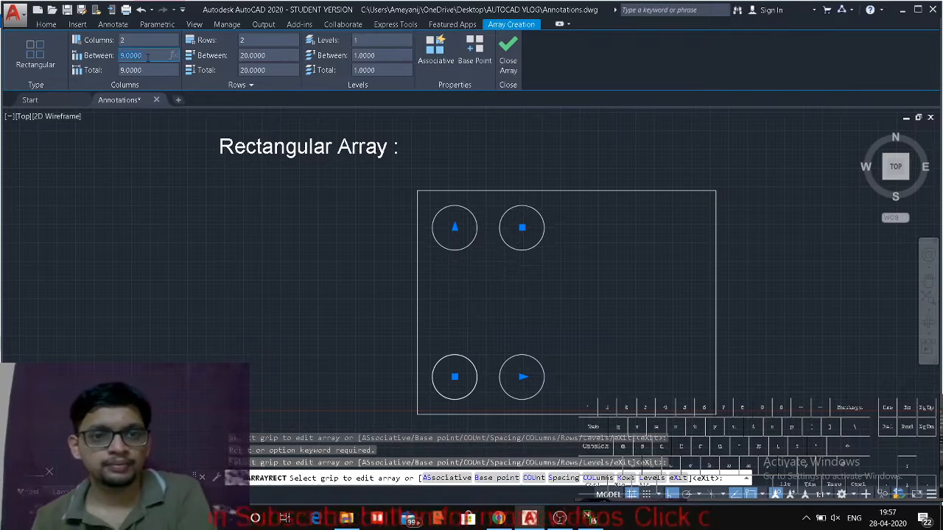
type("30")
key("Return")
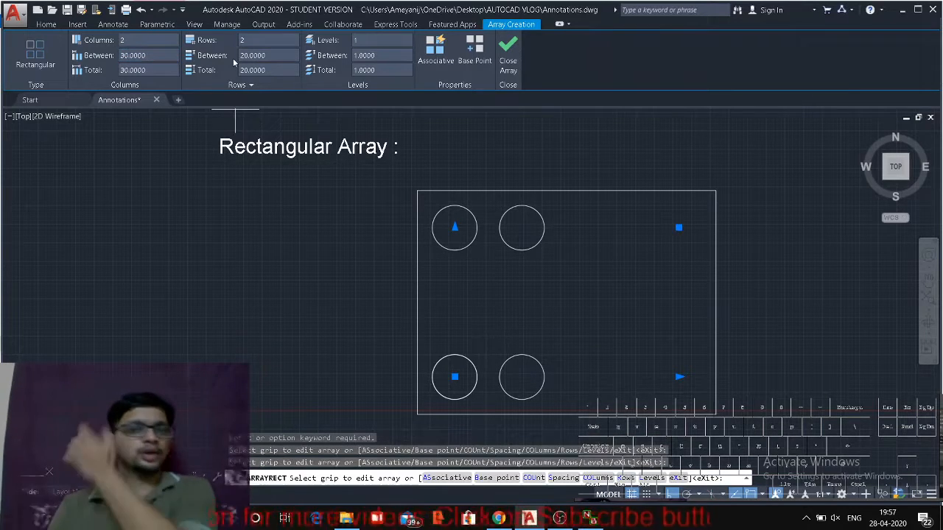
Make the rectangular array associative and finish it.
left_click(292, 63)
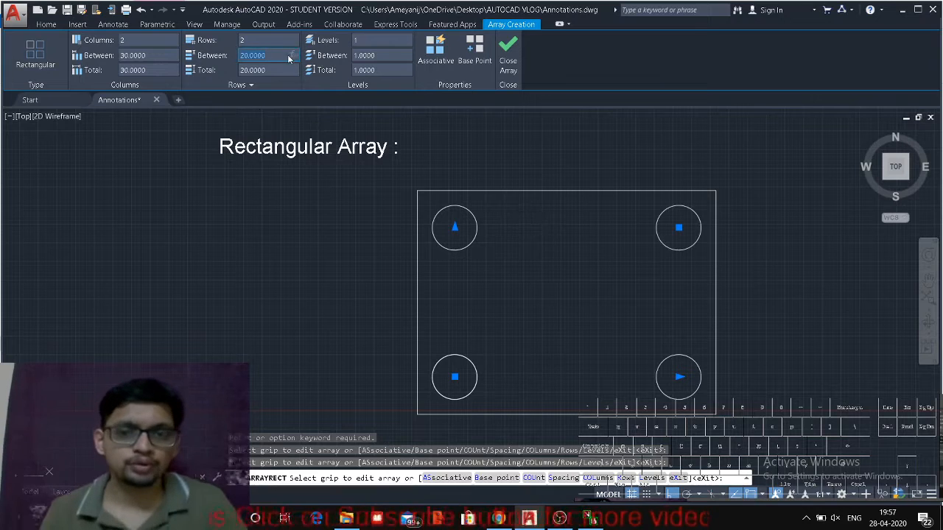
left_click(434, 59)
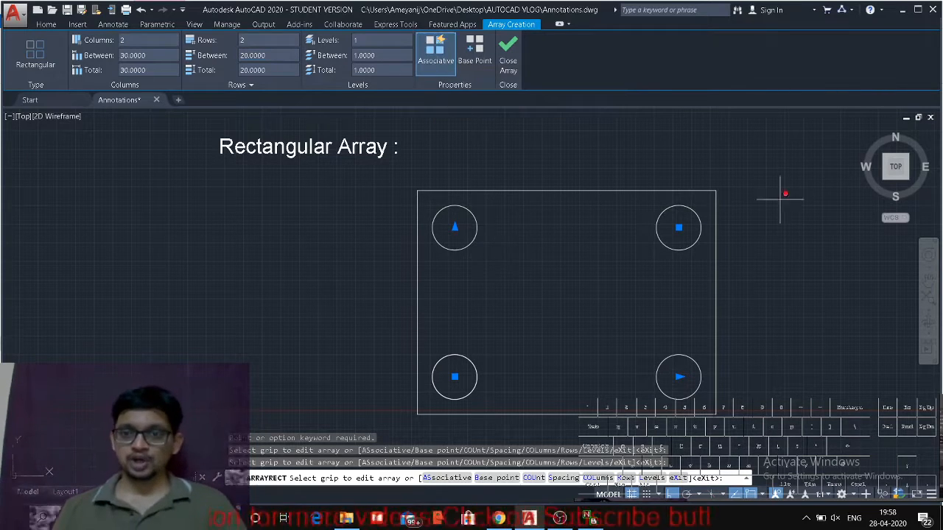
left_click(508, 62)
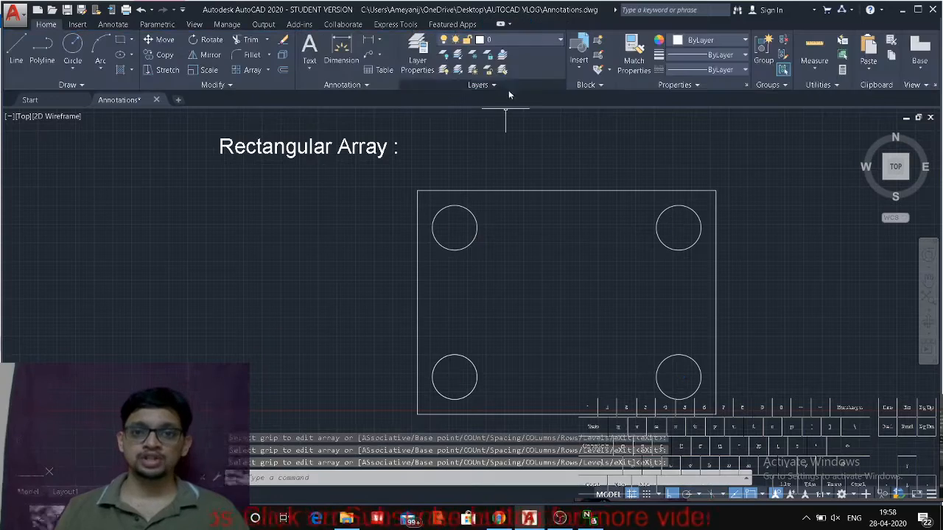
Try to edit the source object of the associative array.
left_click(476, 225)
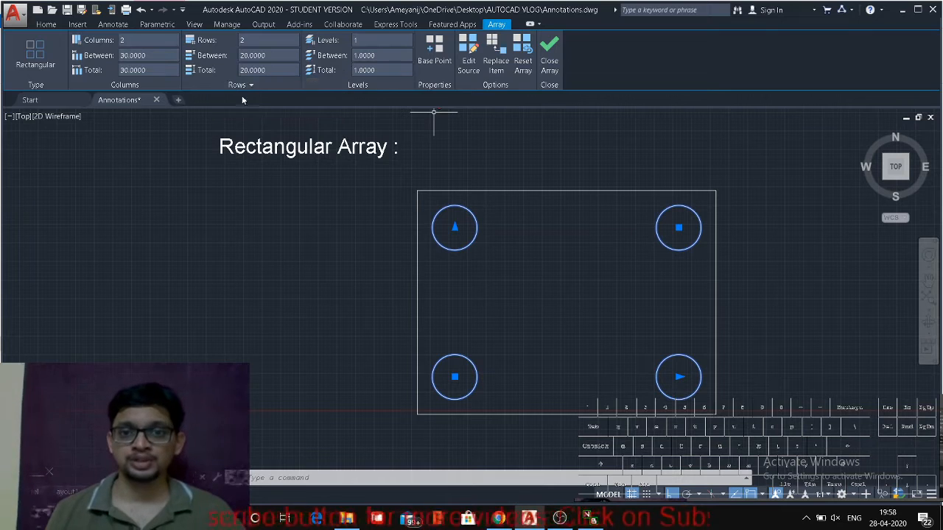
left_click(469, 67)
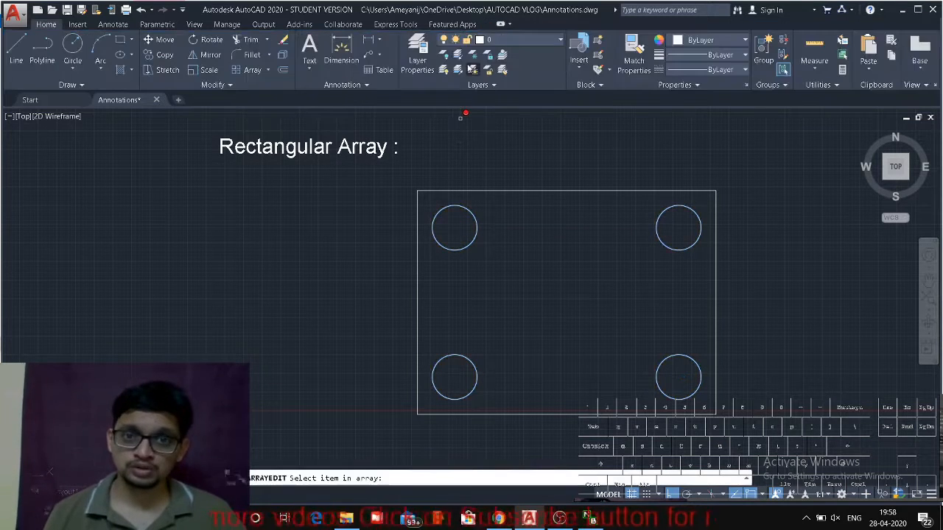
Draw a circle of radius 3 centred on the array's lower-left circle.
left_click(72, 48)
left_click(455, 377)
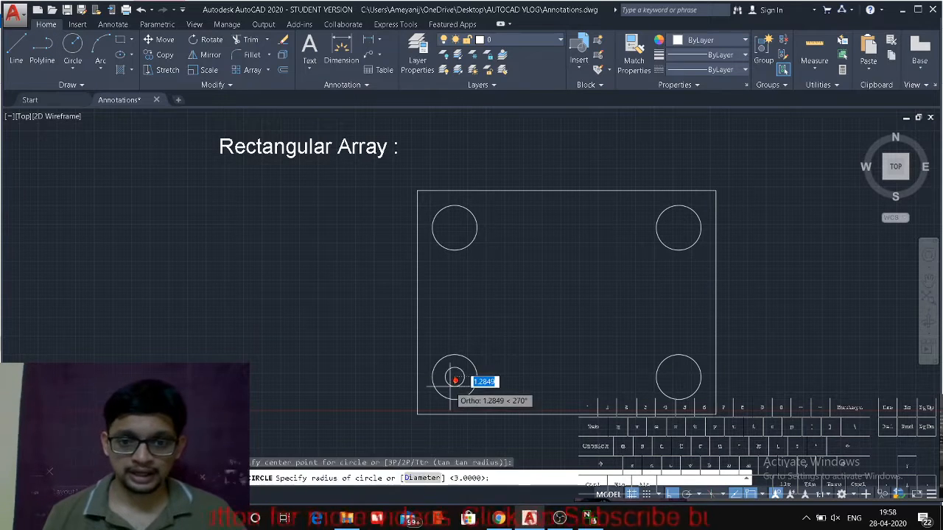
key("Return")
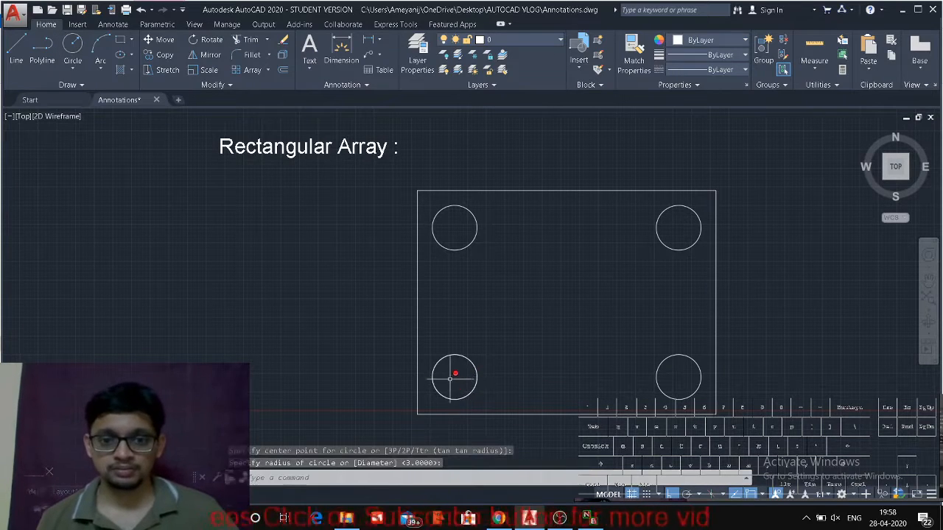
left_click(448, 380)
key("Escape")
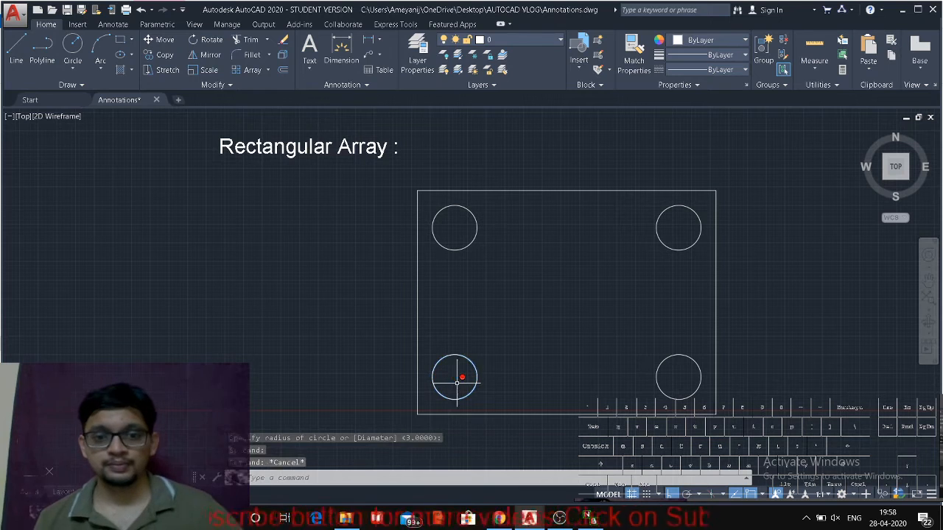
Select the associative array through its upper-left circle to check how its circles are grouped, and clear the selection.
left_click(469, 361)
key("Escape")
left_click(457, 249)
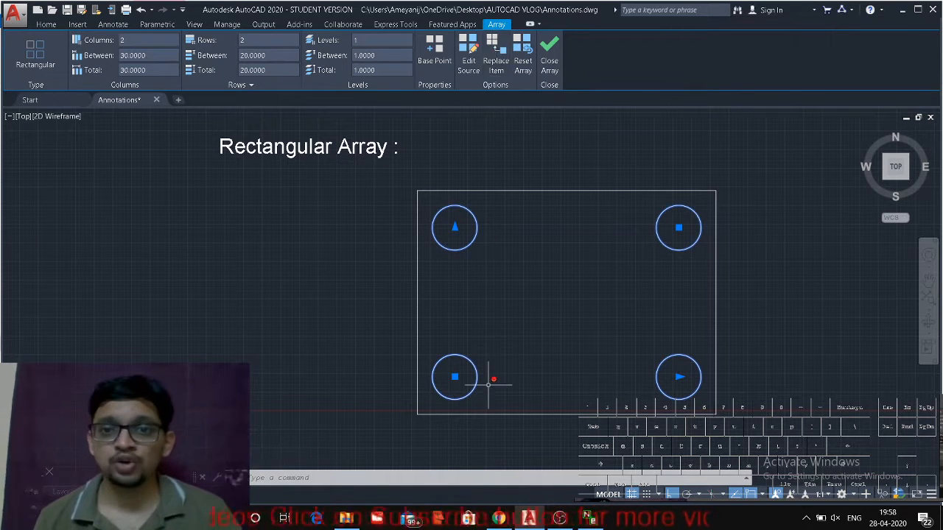
key("Escape")
key("Escape")
key("Escape")
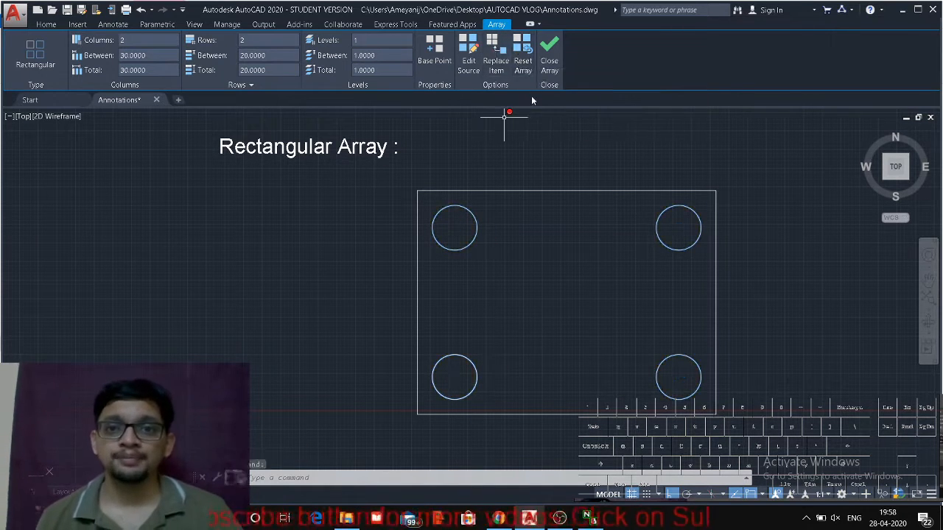
Explode the associative array into individual circles.
left_click(476, 237)
left_click(466, 244)
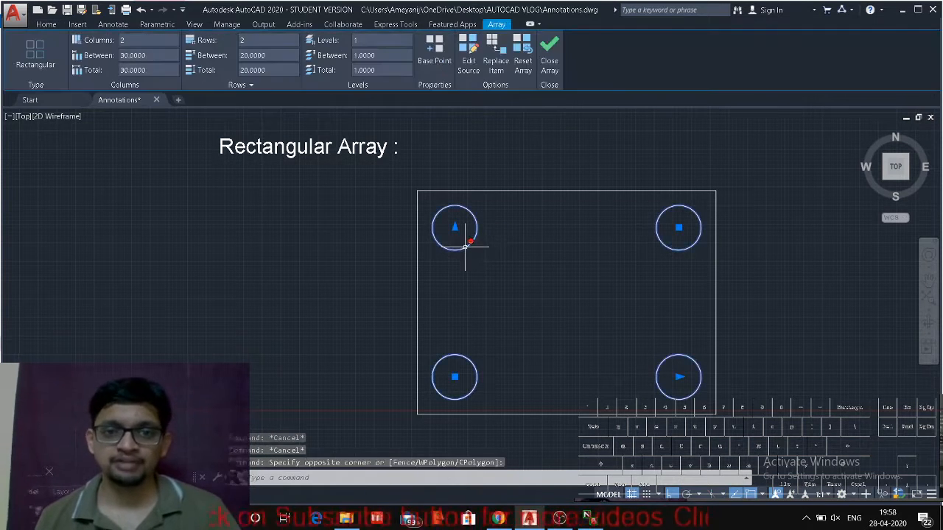
type("x")
key("Return")
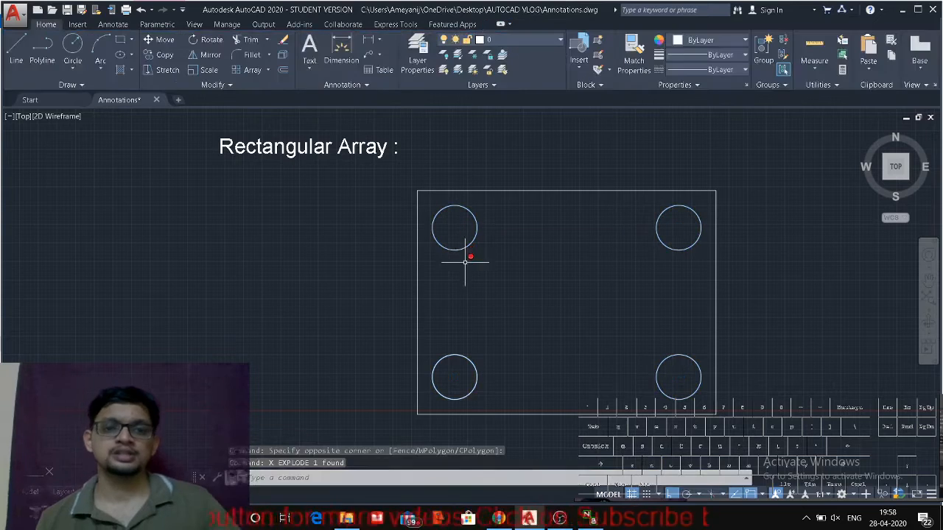
Select each of the four exploded circles in turn to check that they are independent, and clear the selection.
left_click(476, 229)
left_click(686, 245)
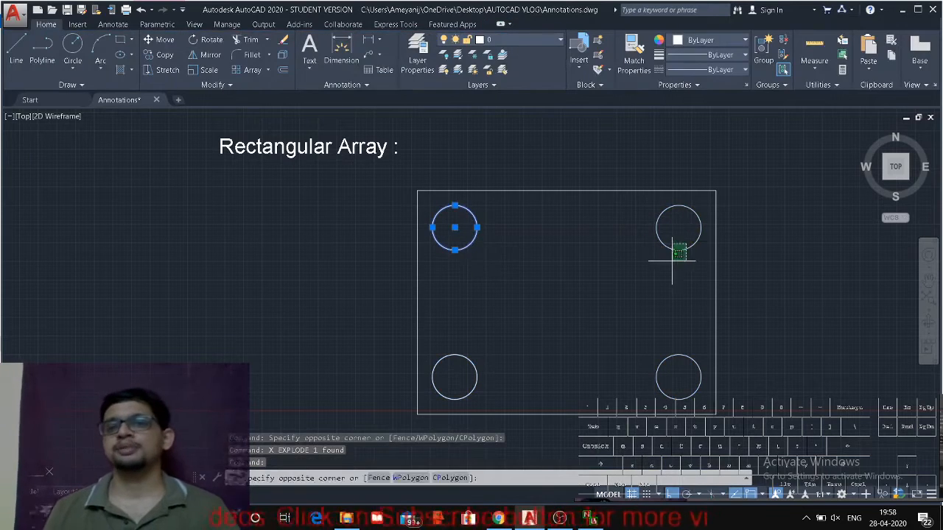
left_click(672, 259)
left_click(685, 337)
left_click(672, 372)
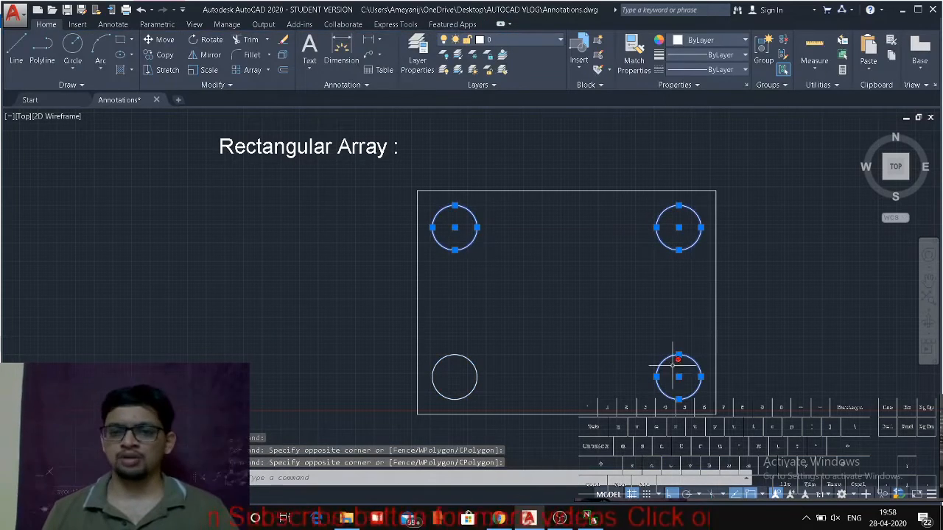
left_click(483, 348)
left_click(461, 367)
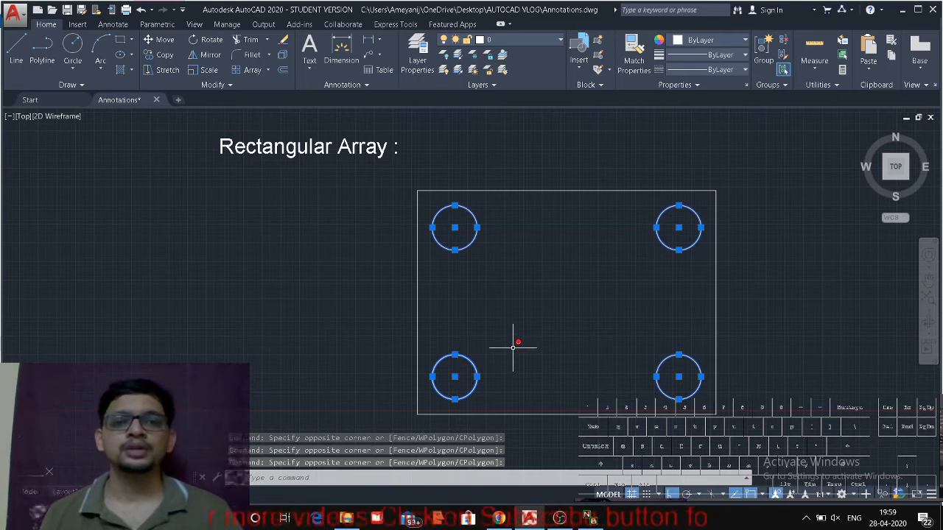
key("Escape")
key("Escape")
key("Escape")
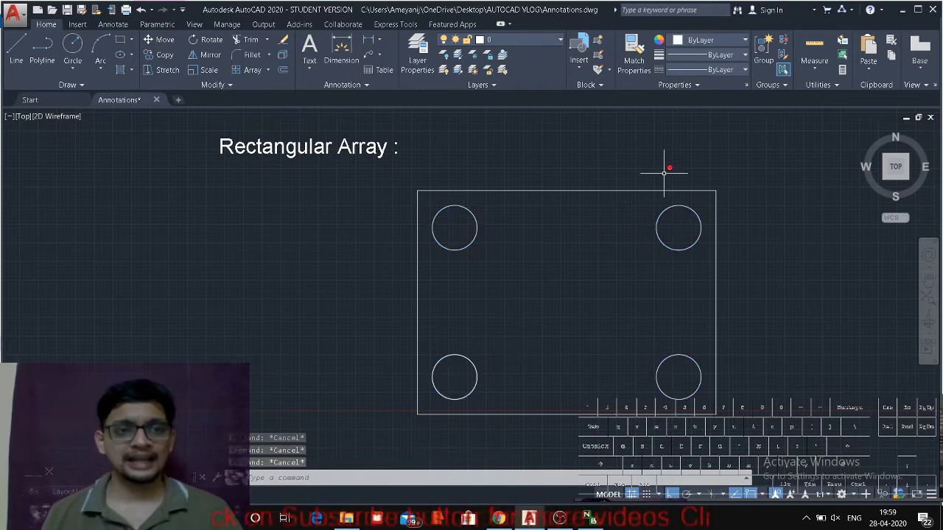